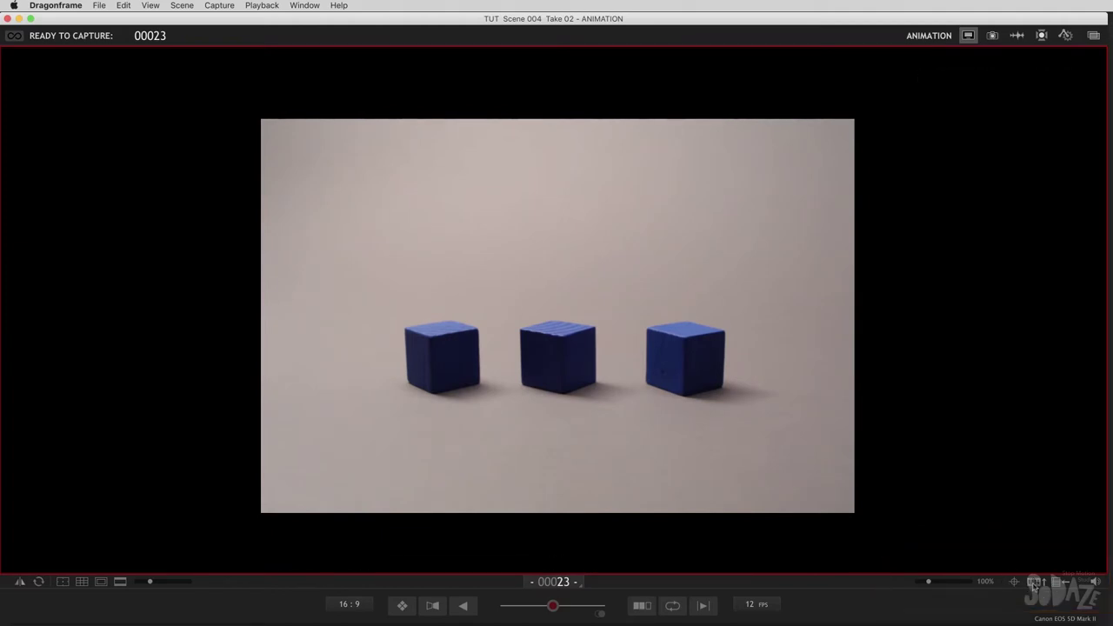
- Show the timeline and step back and forth between frames 21 and 22 and the live view
click(1037, 583)
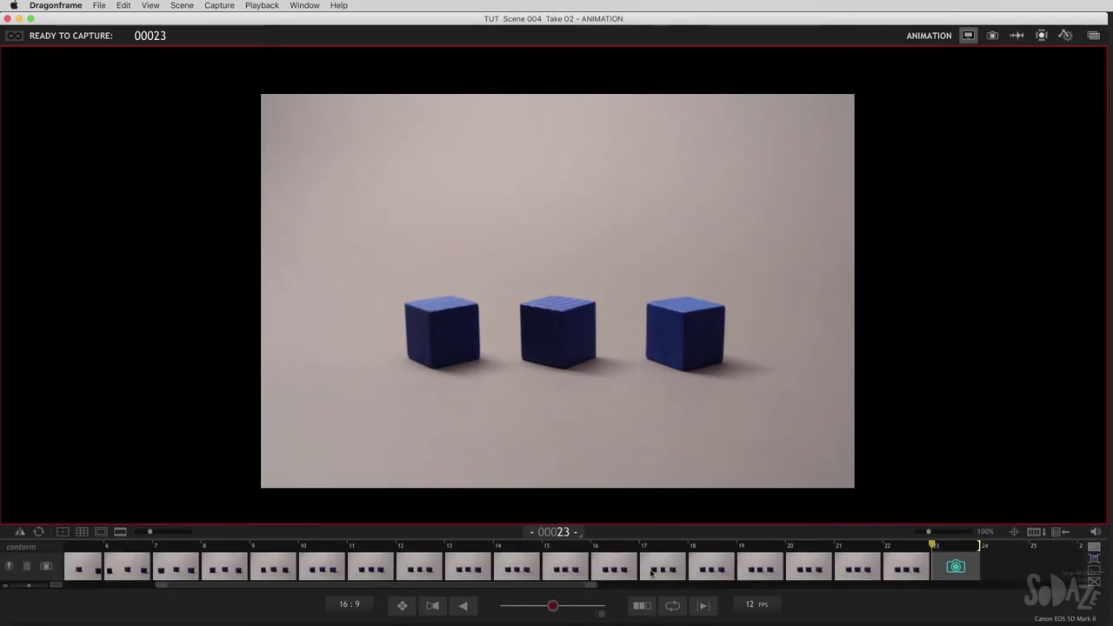
key(0)
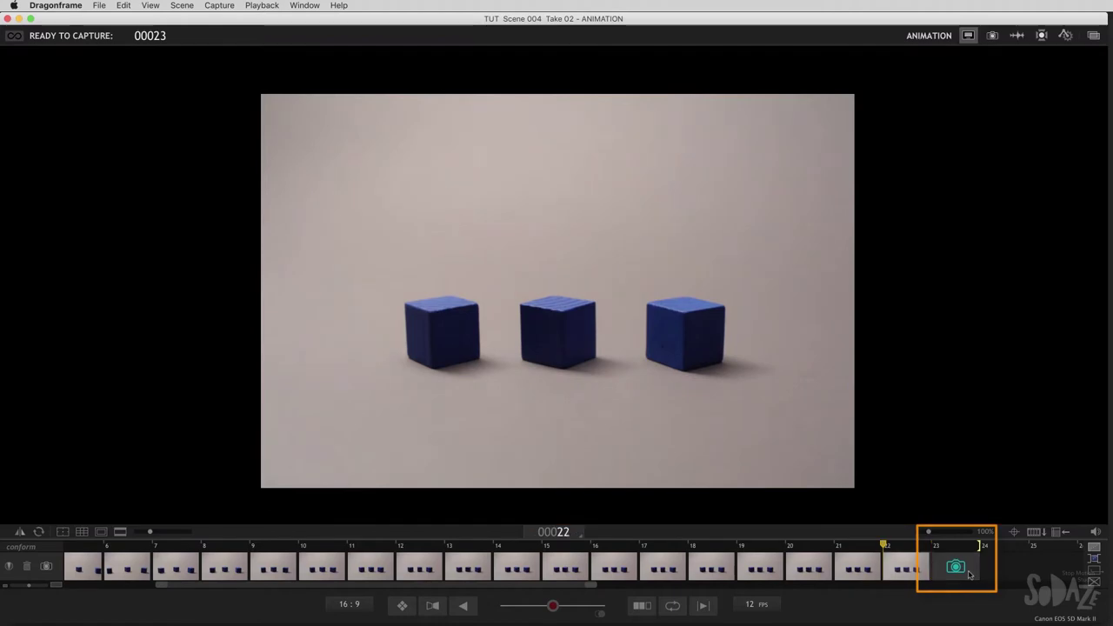
key(Left)
key(Left)
key(Right)
key(Left)
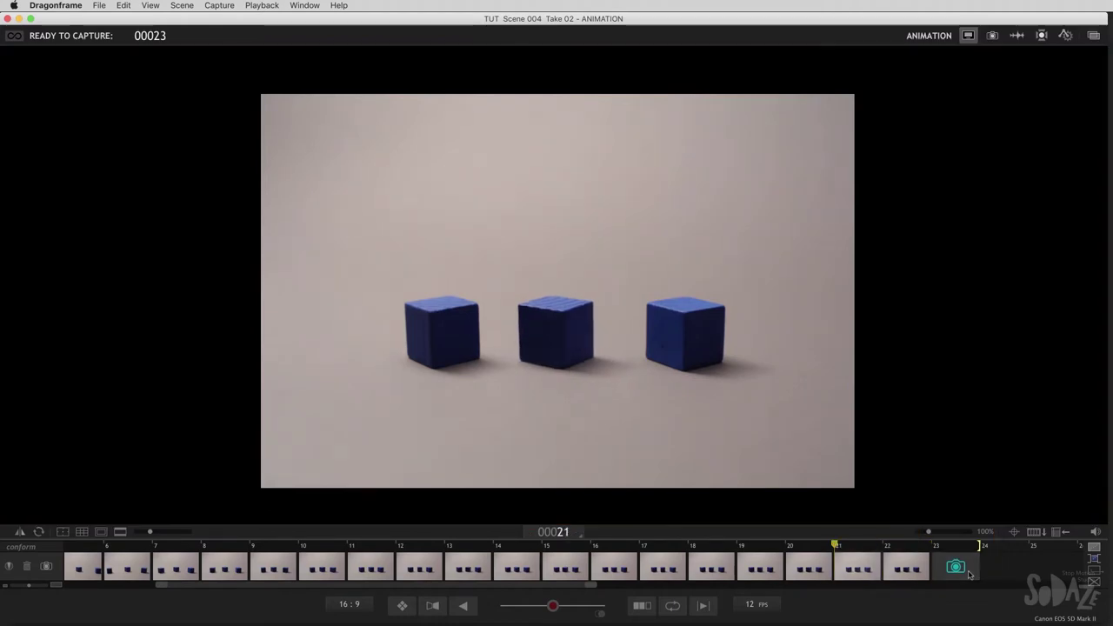
key(Right)
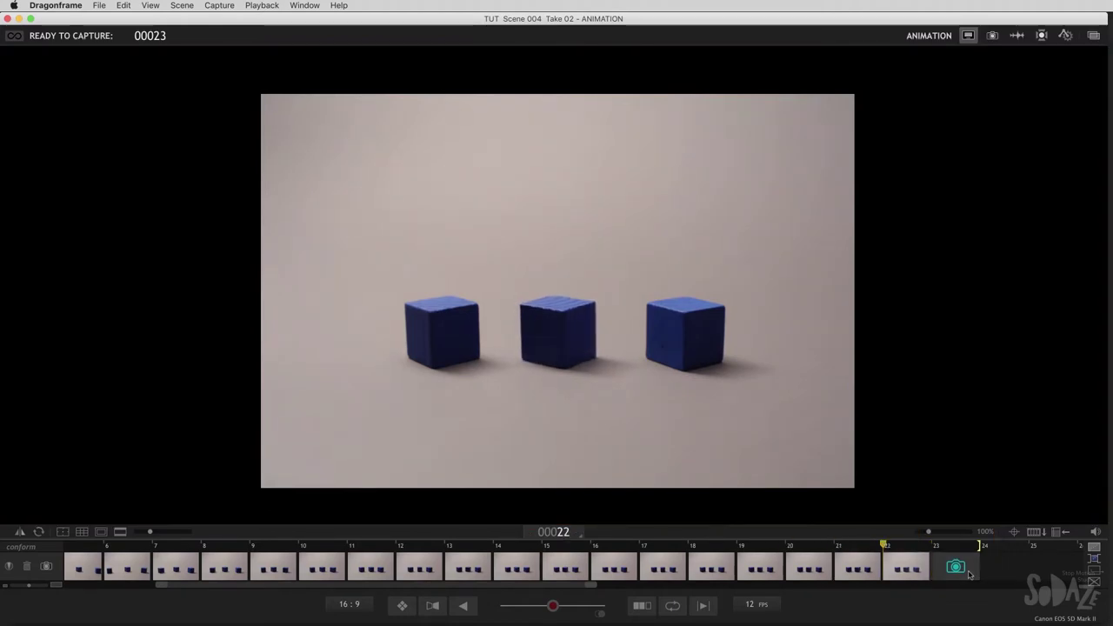
key(Right)
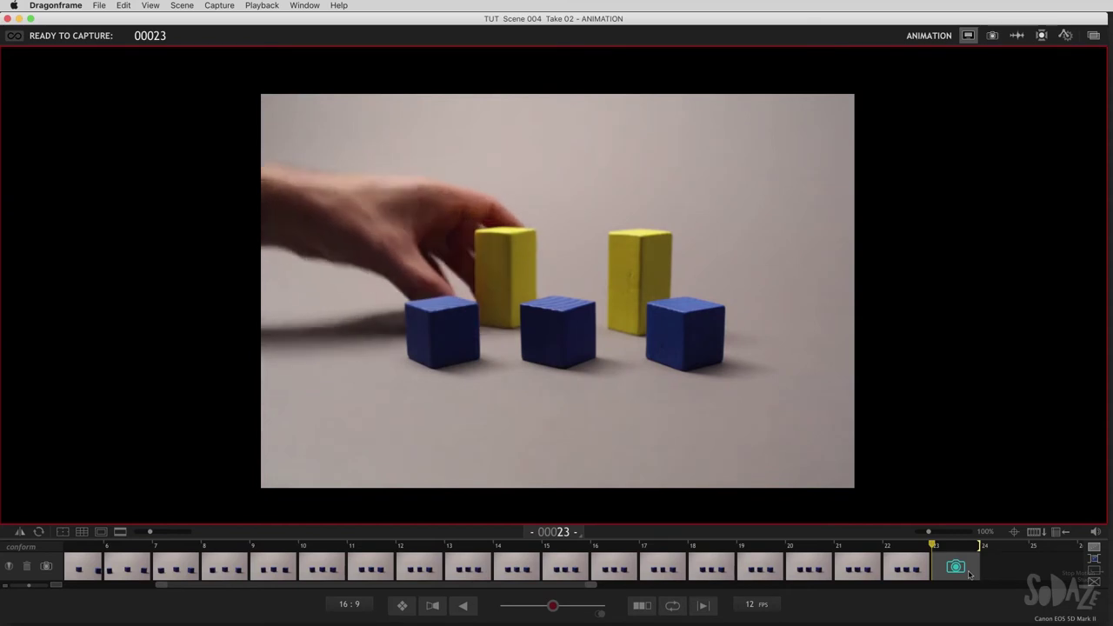
key(Left)
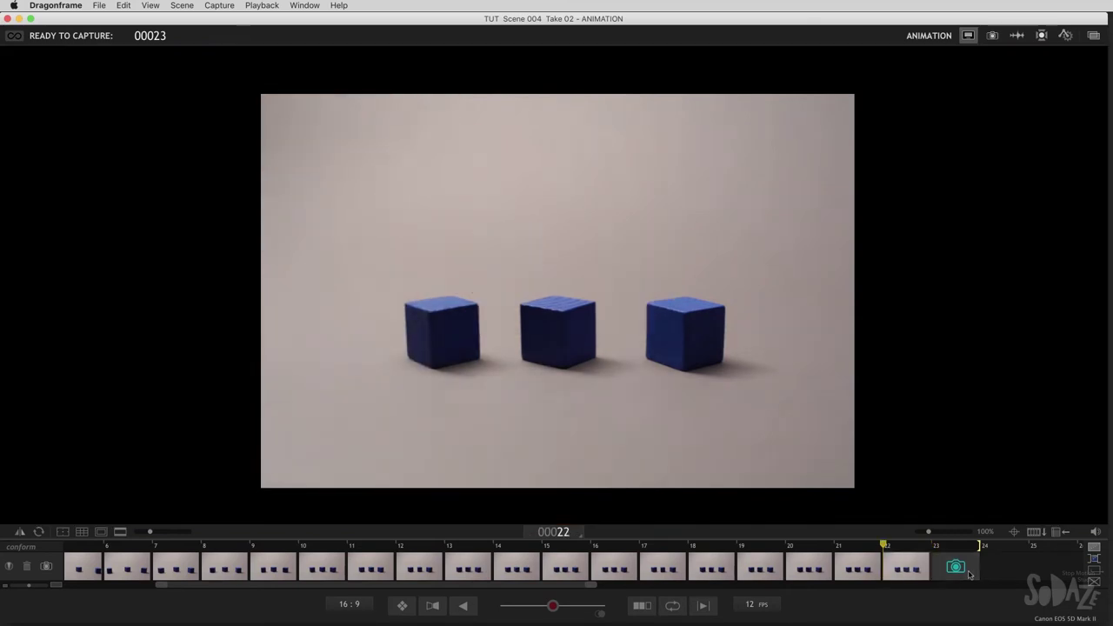
key(Right)
key(Left)
- Move frame 15 in the timeline so it is inserted between frames 16 and 17, and view frame 16
click(569, 570)
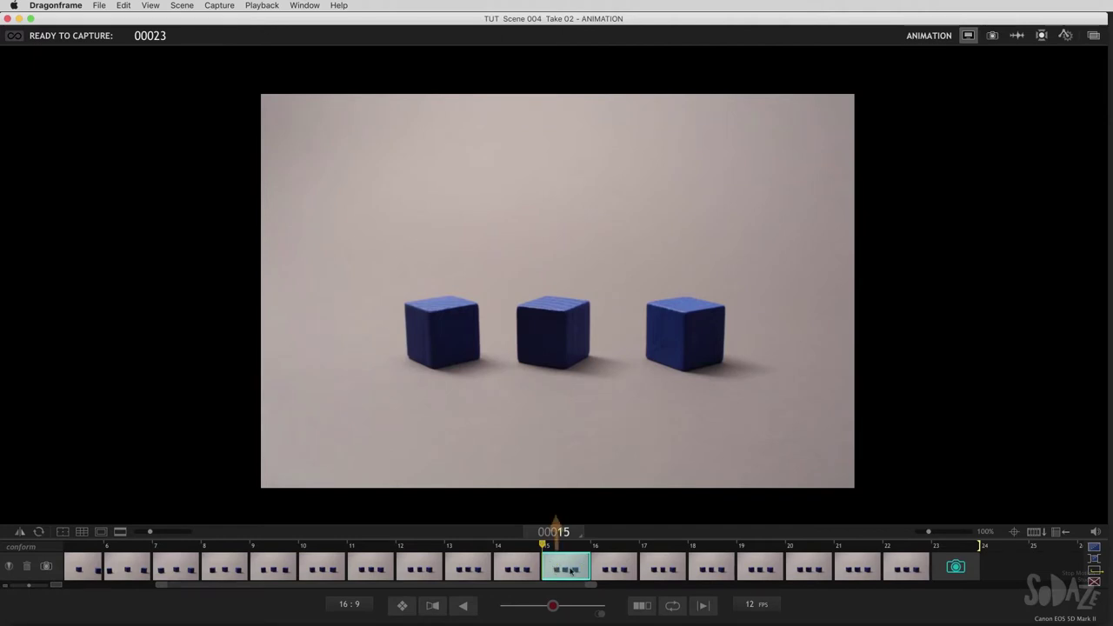
drag(571, 571, 572, 576)
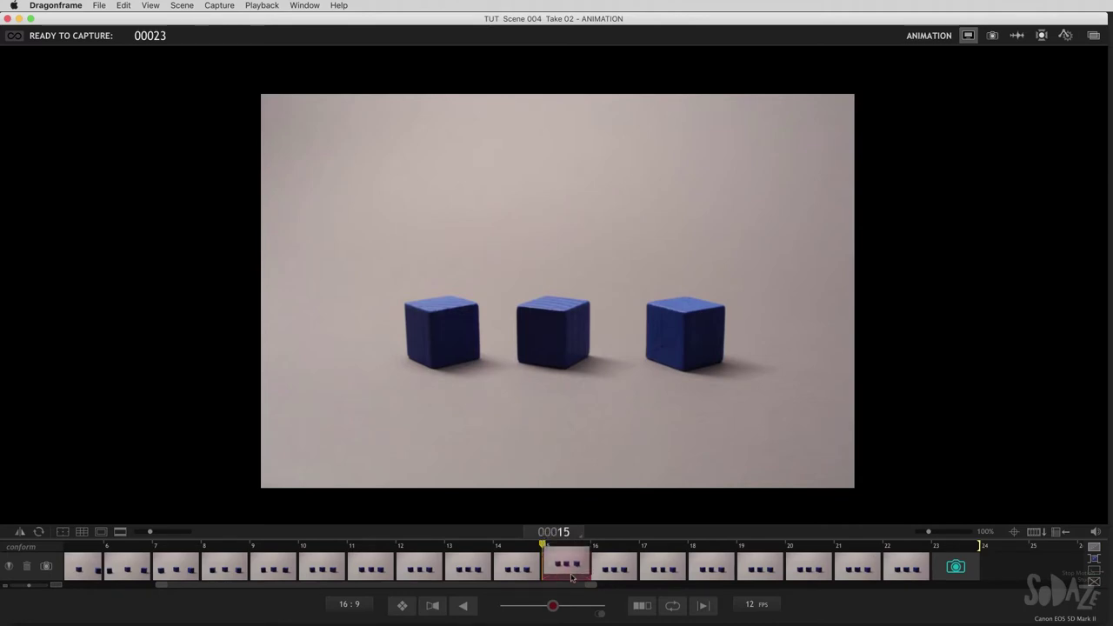
mouse_move(572, 577)
mouse_down()
mouse_move(571, 555)
mouse_move(641, 555)
mouse_up()
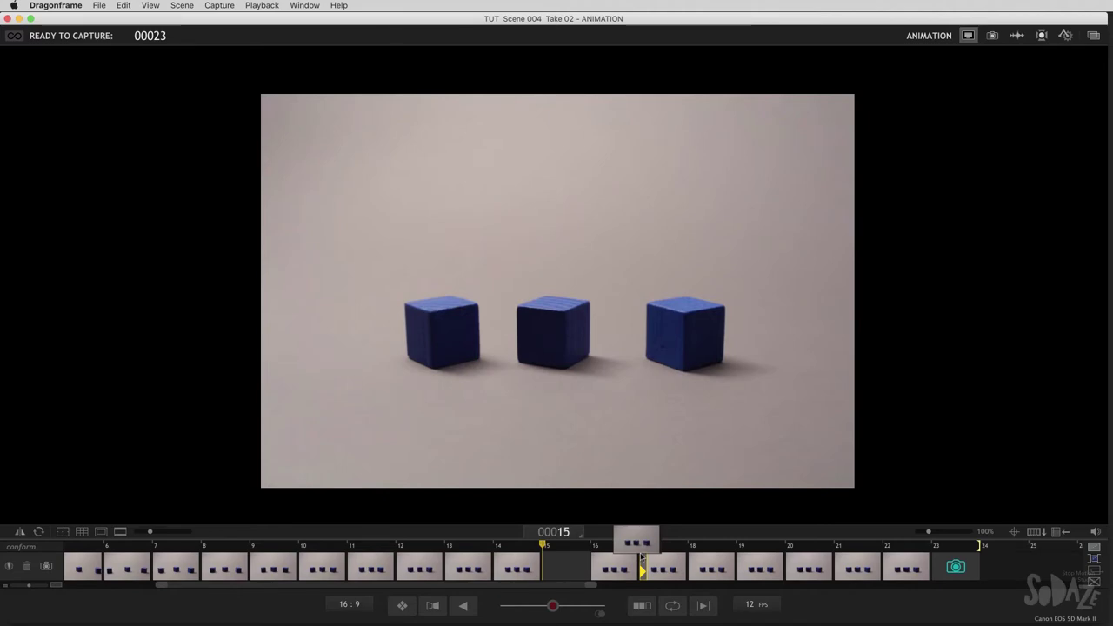
drag(641, 555, 642, 557)
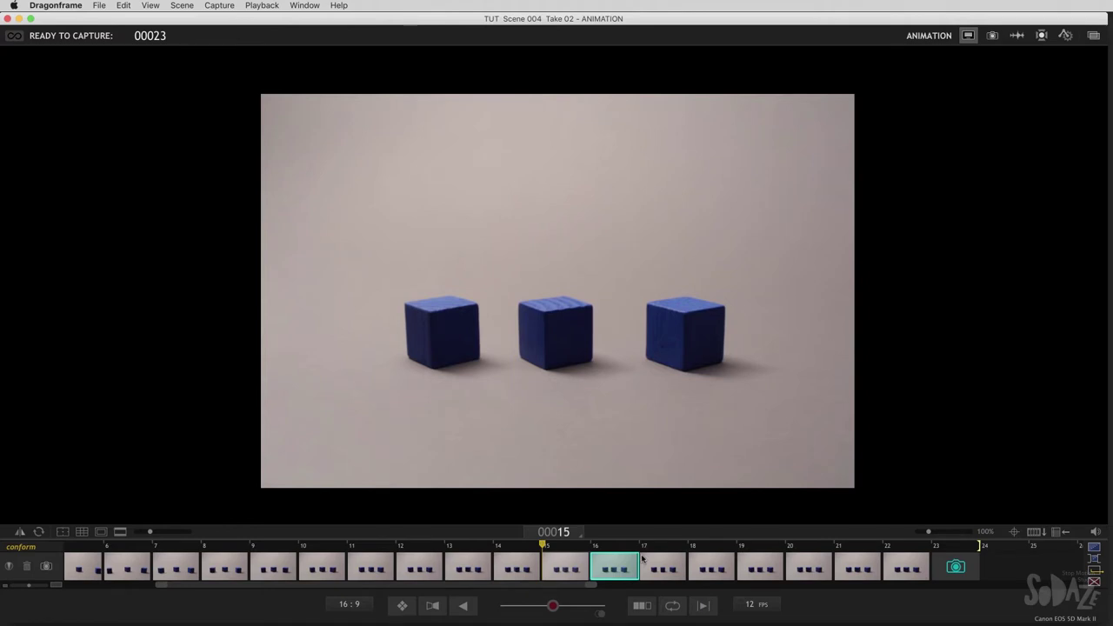
click(621, 563)
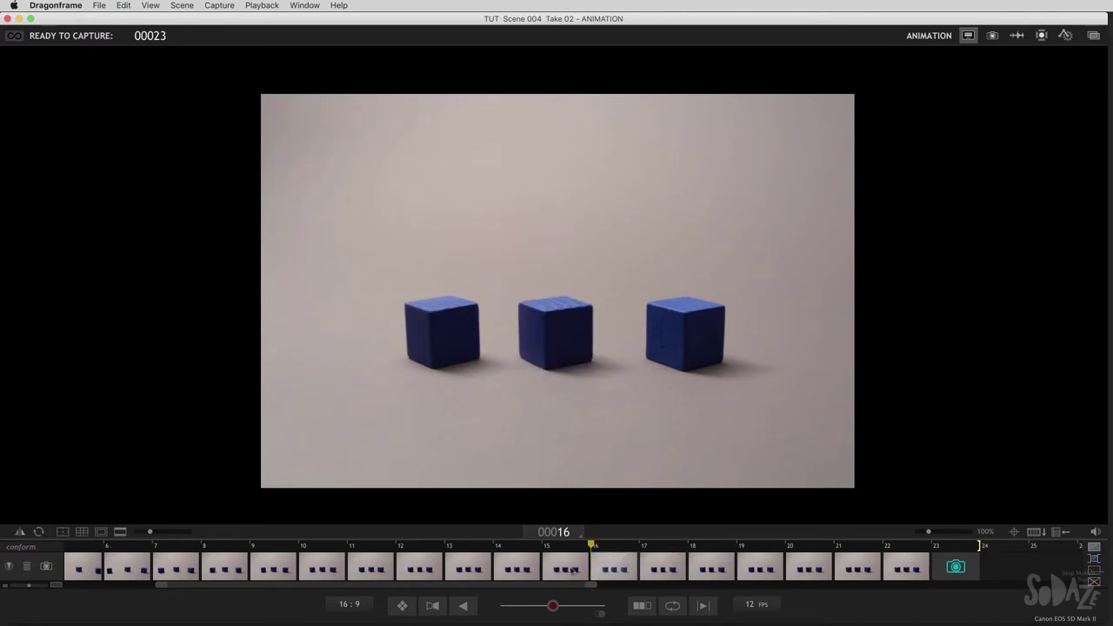
- Overwrite frame 17 with frame 15, and shift frames 16 to 22 one position earlier to close the gap
drag(571, 569, 671, 563)
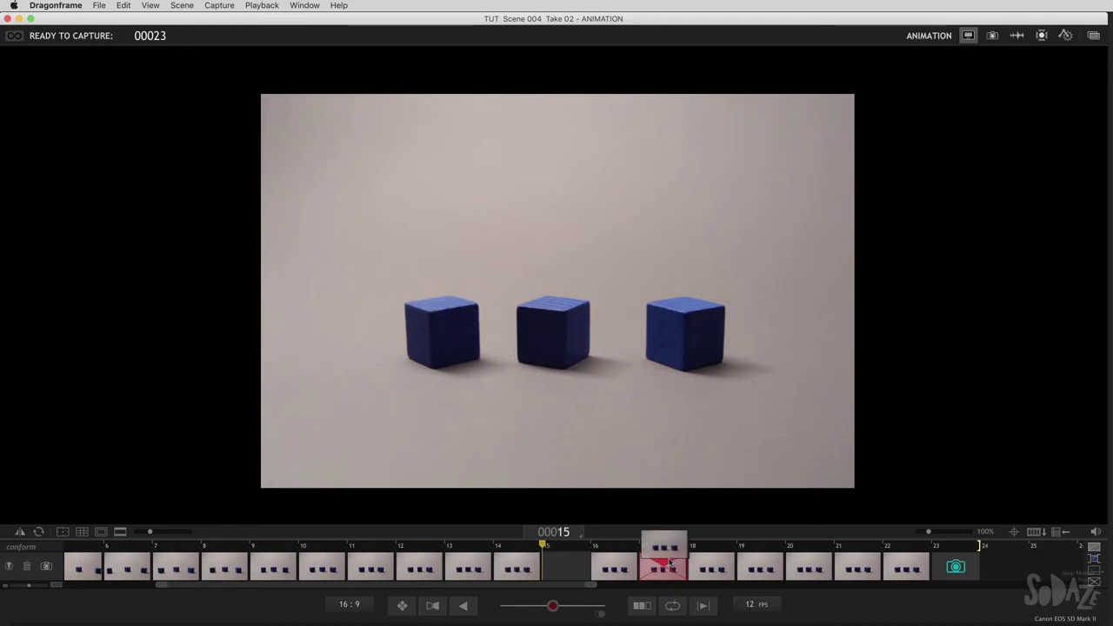
mouse_move(671, 563)
mouse_down()
mouse_move(667, 544)
mouse_move(668, 578)
mouse_up()
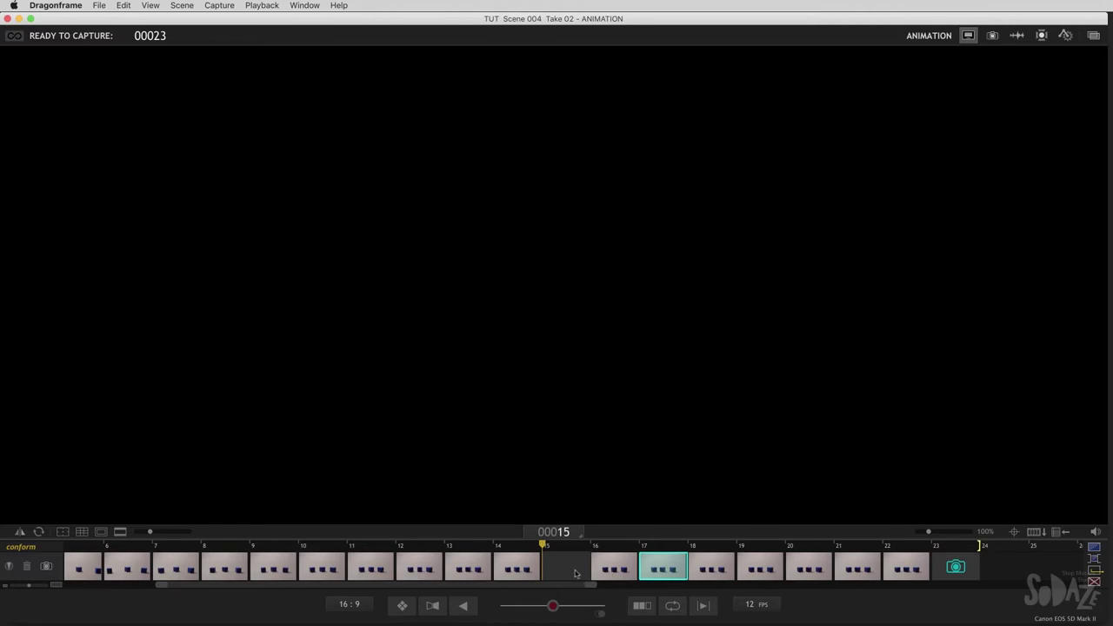
click(607, 571)
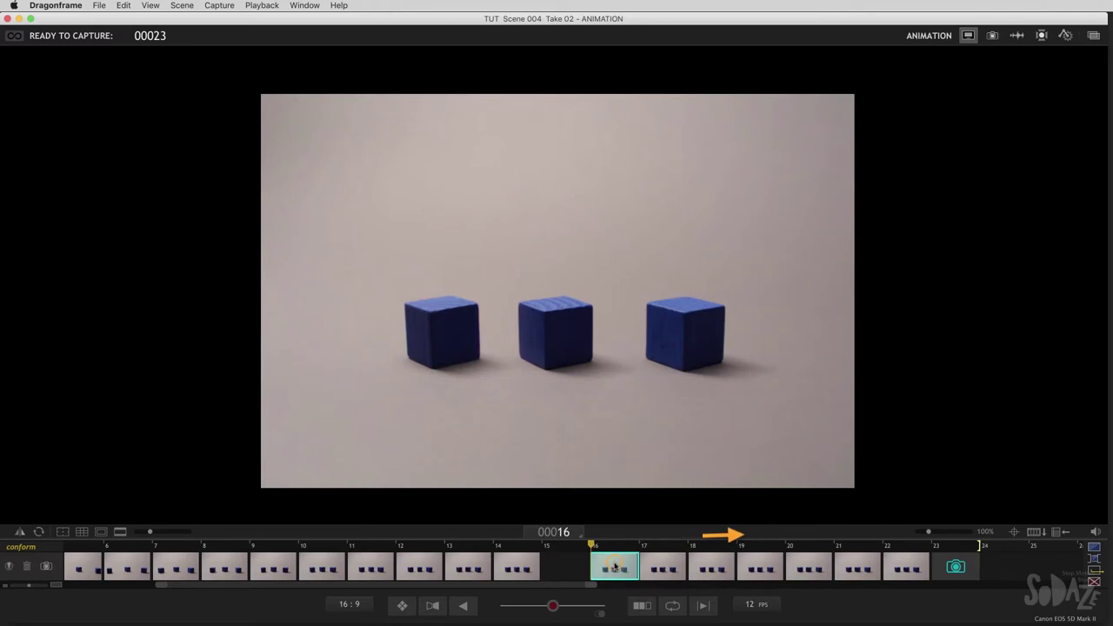
drag(614, 567, 574, 570)
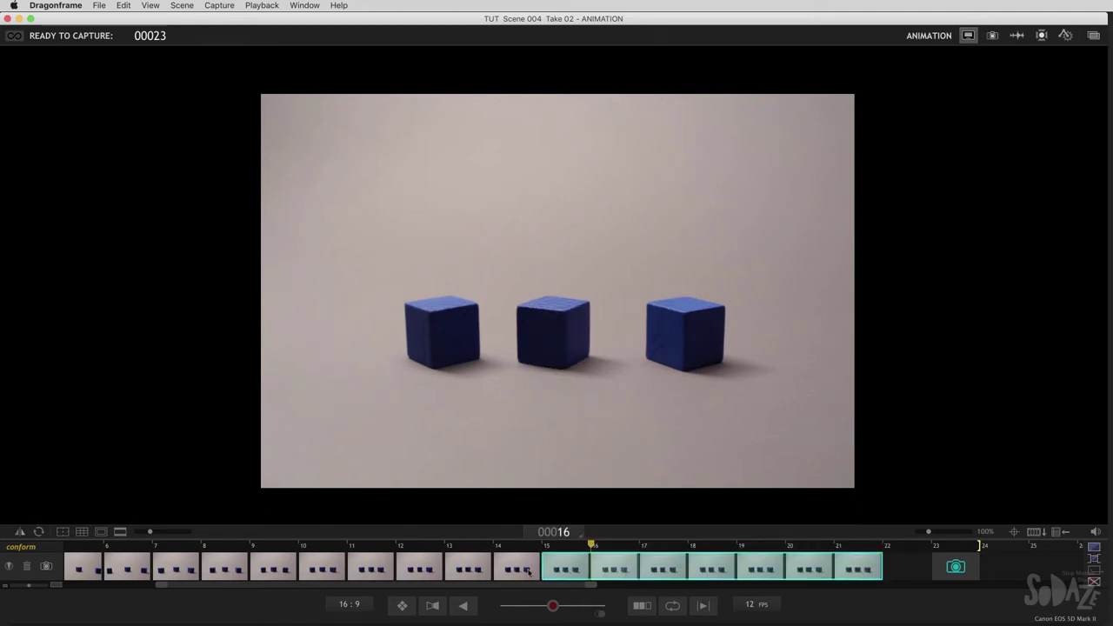
- Select the frame range 11 to 14 in the timeline, and the range 6 to 9
click(527, 572)
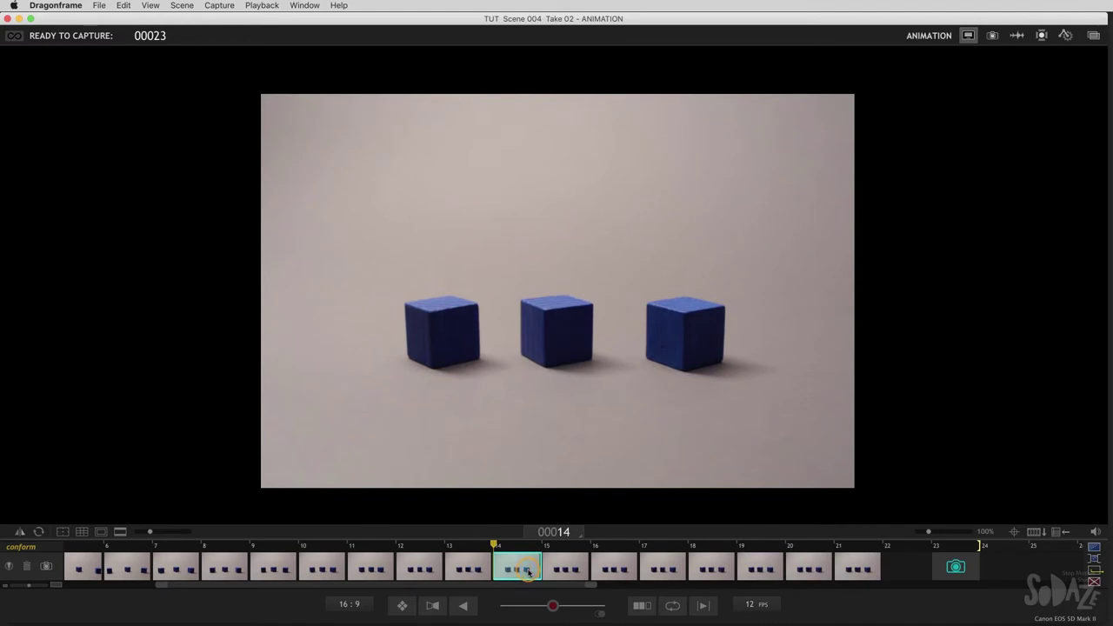
mouse_move(526, 573)
mouse_down()
mouse_move(506, 576)
mouse_move(569, 577)
mouse_move(518, 573)
mouse_move(525, 547)
mouse_move(562, 564)
mouse_move(552, 553)
mouse_move(521, 574)
mouse_up()
click(571, 576)
key(shift+End)
shift+click(372, 569)
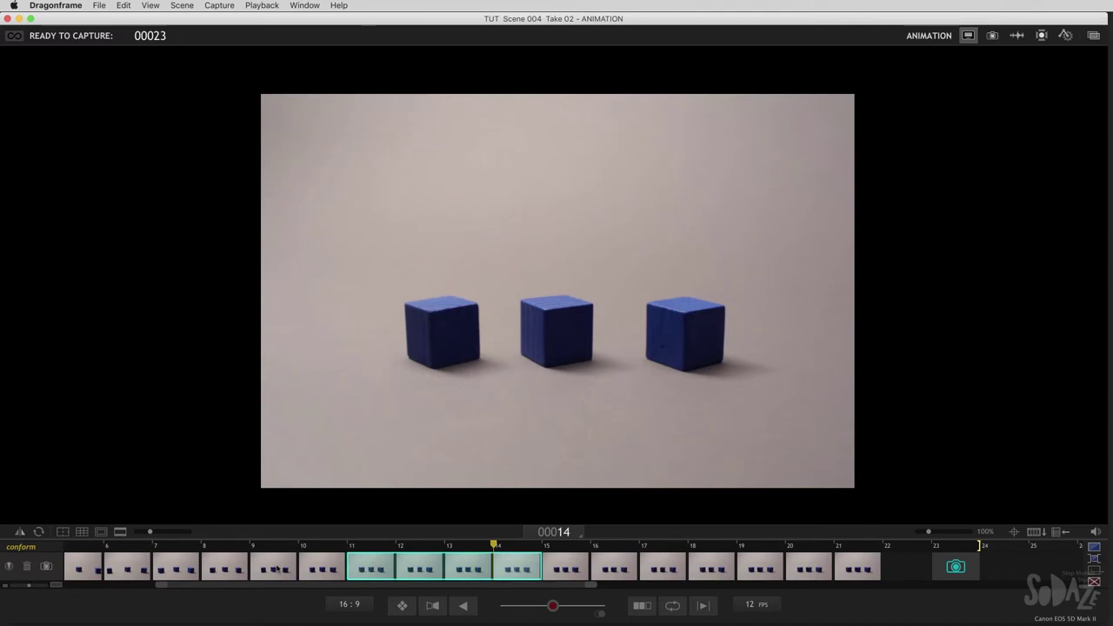
click(278, 570)
drag(256, 570, 131, 563)
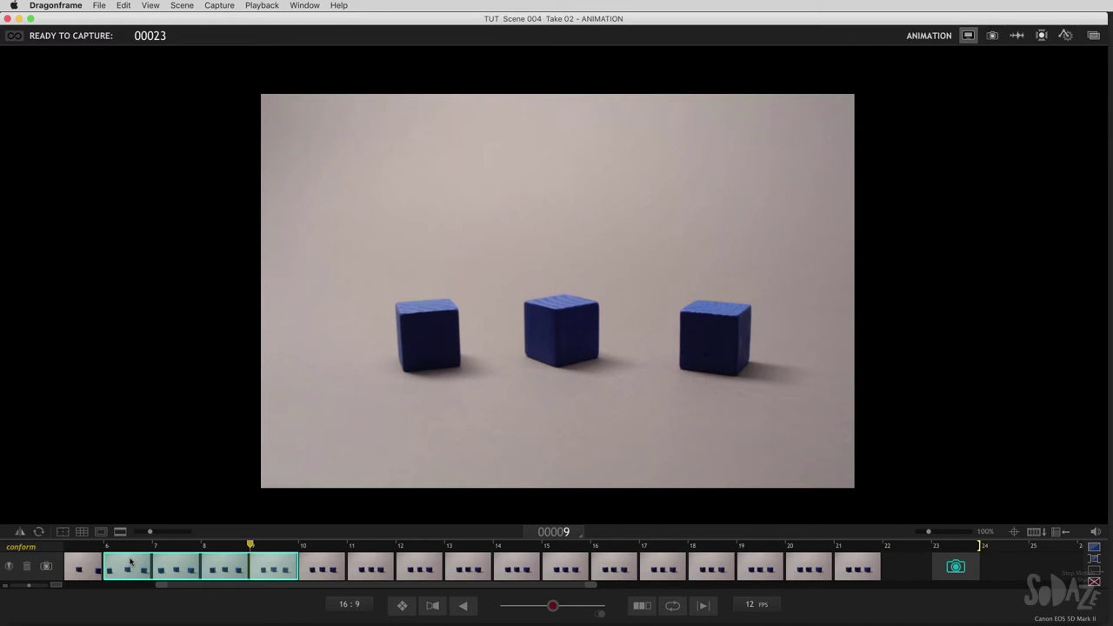
key(Delete)
- Move the capture position to frame 22, directly after the last captured frame, and show its live view
click(922, 567)
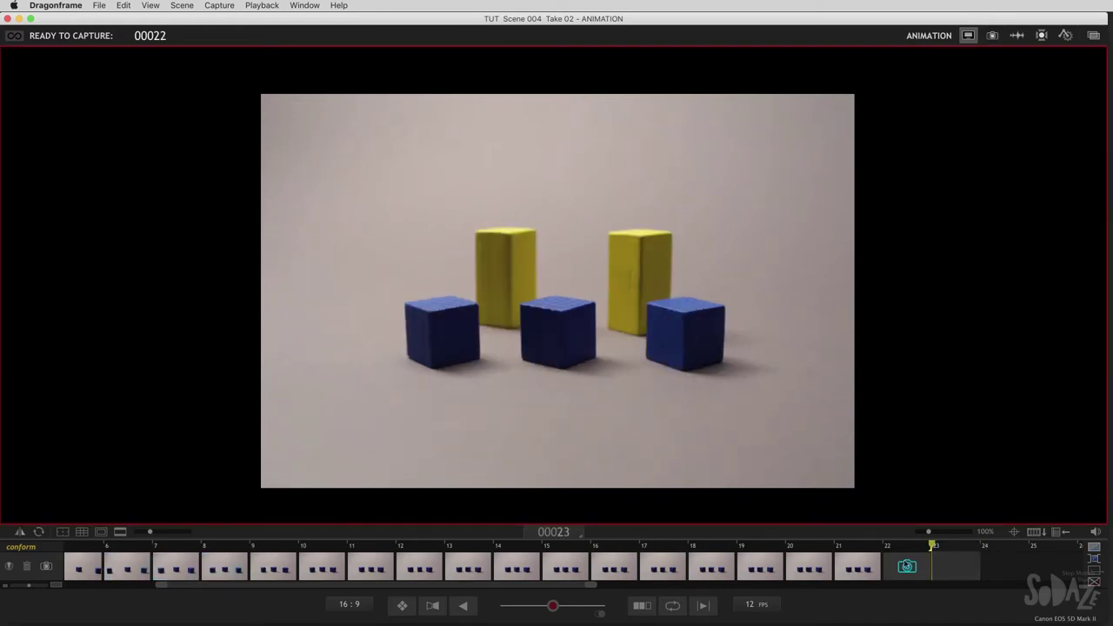
click(907, 566)
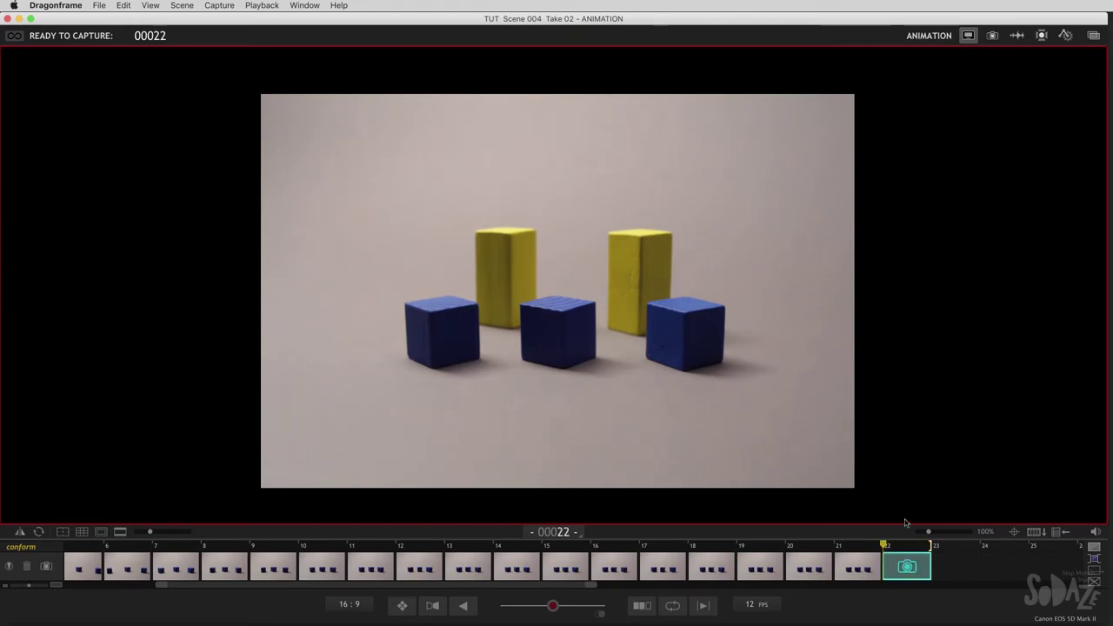
- Insert the capture position at frame 16 and capture two new frames with the yellow blocks there
drag(907, 567, 587, 559)
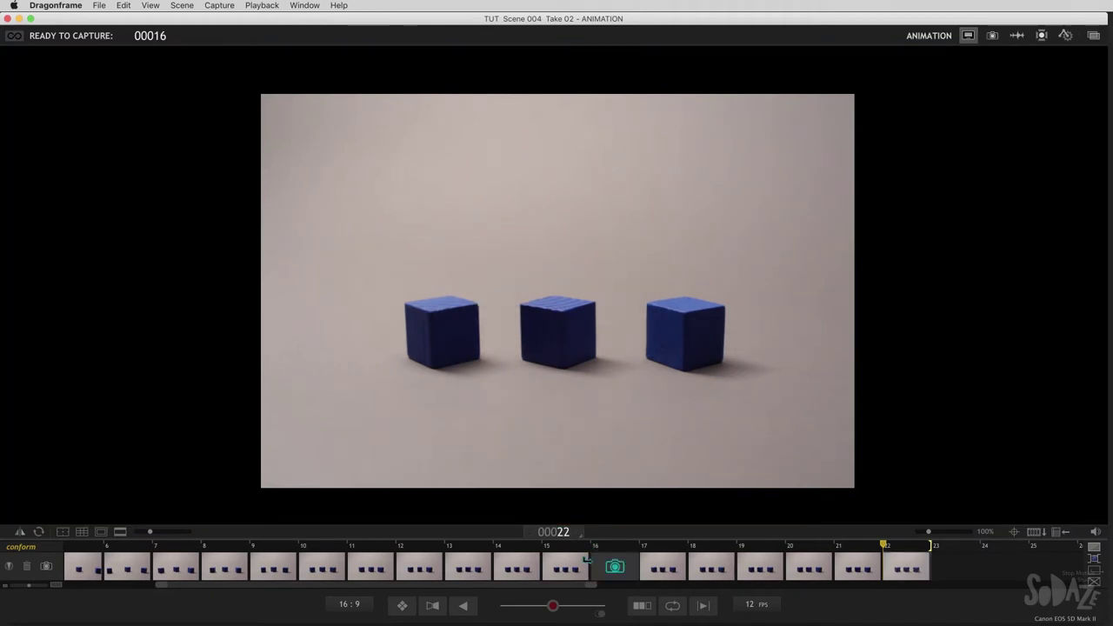
key(Return)
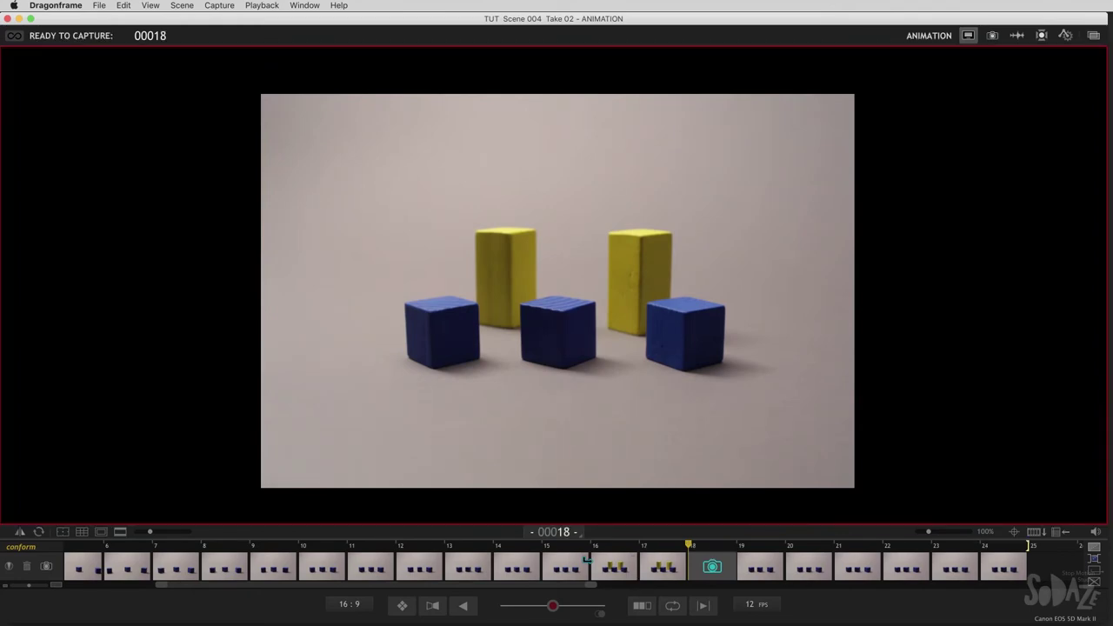
- Delete the two inserted yellow-block frames at positions 16 and 17
key(0)
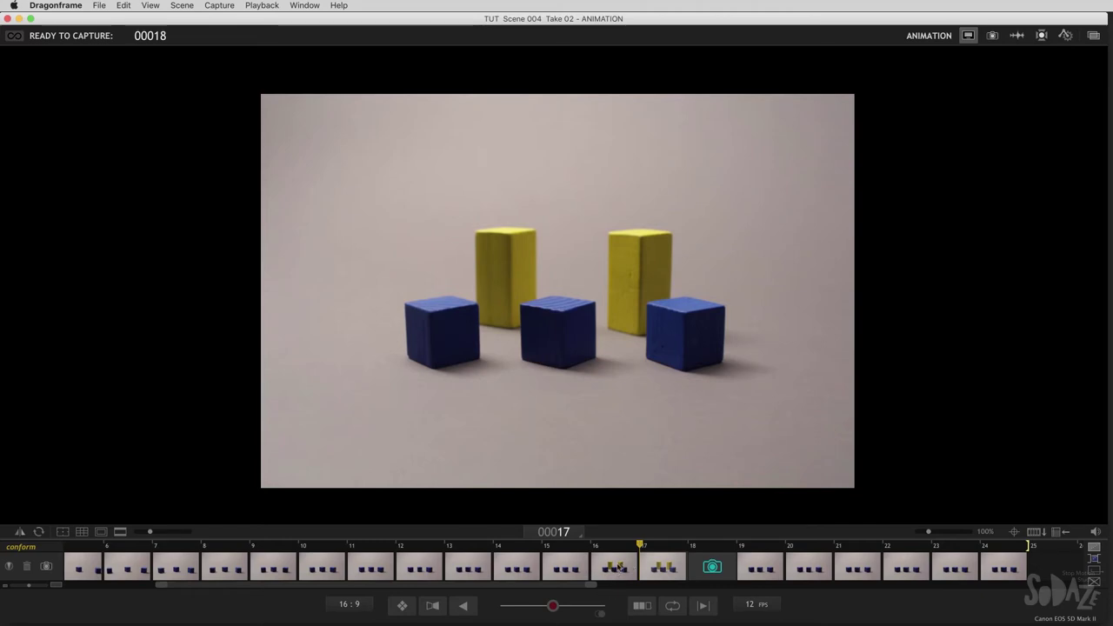
click(622, 569)
key(Delete)
click(622, 570)
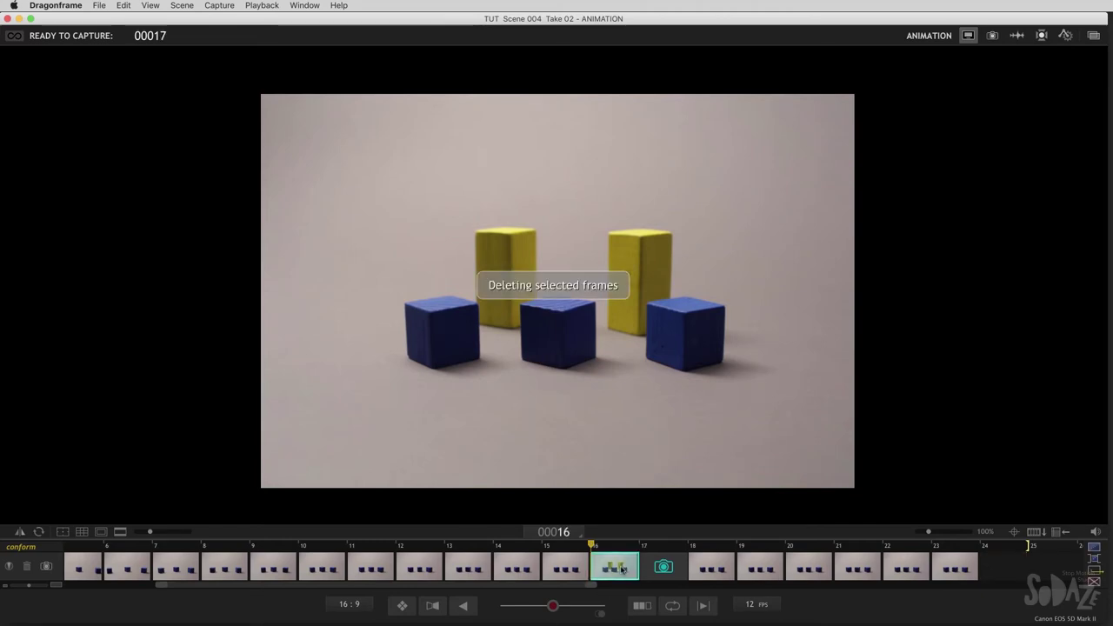
key(Delete)
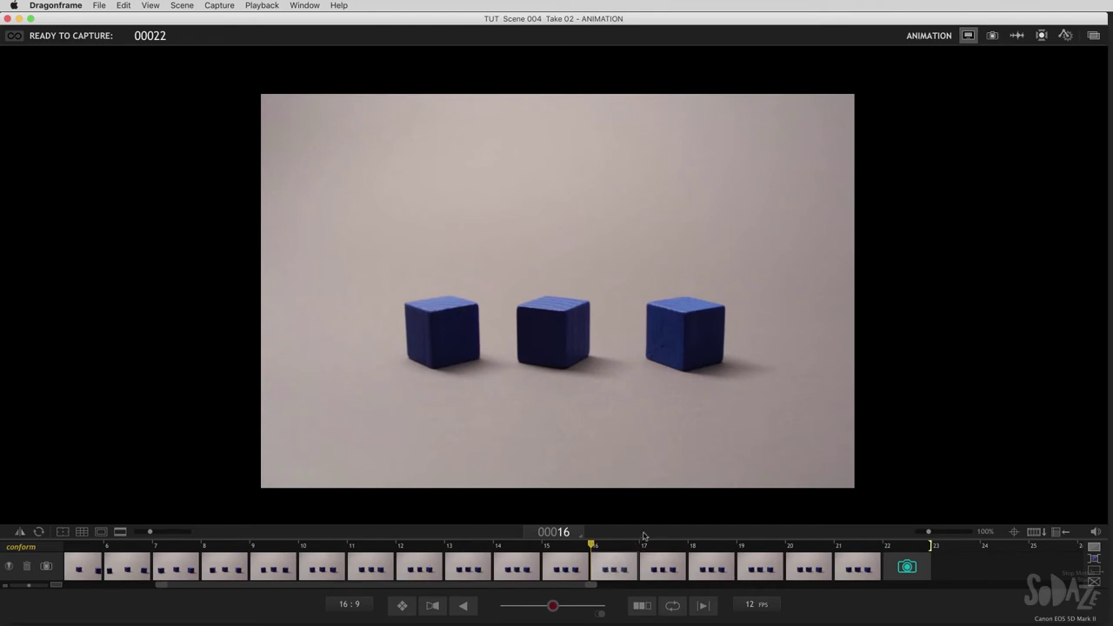
- Place the capture position on top of frame 16 and capture a replacement frame with the yellow blocks
drag(907, 567, 611, 576)
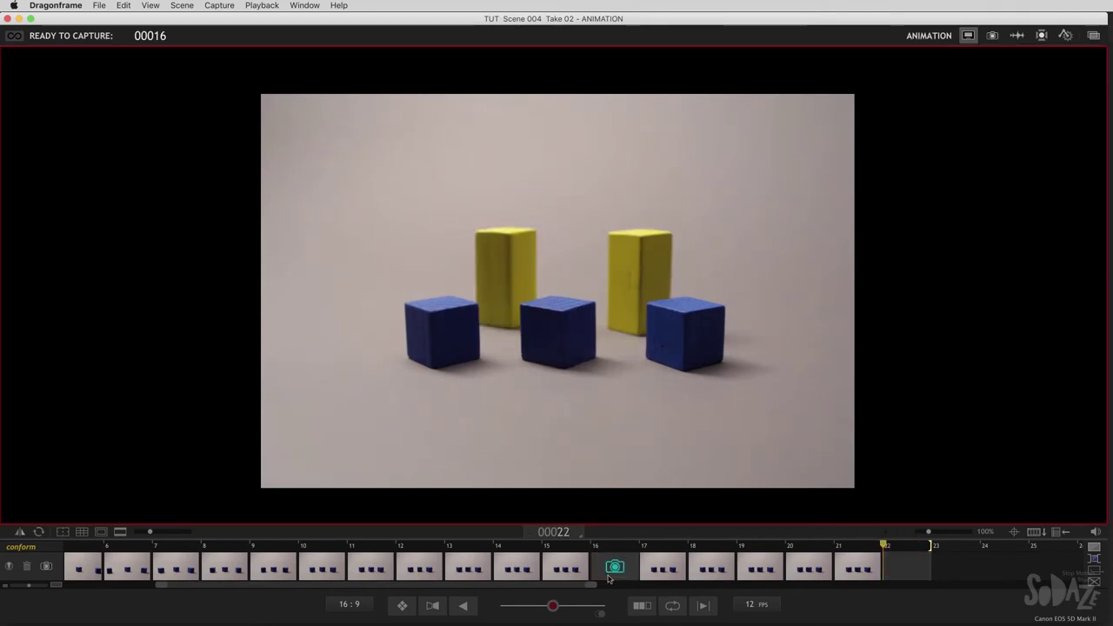
key(Return)
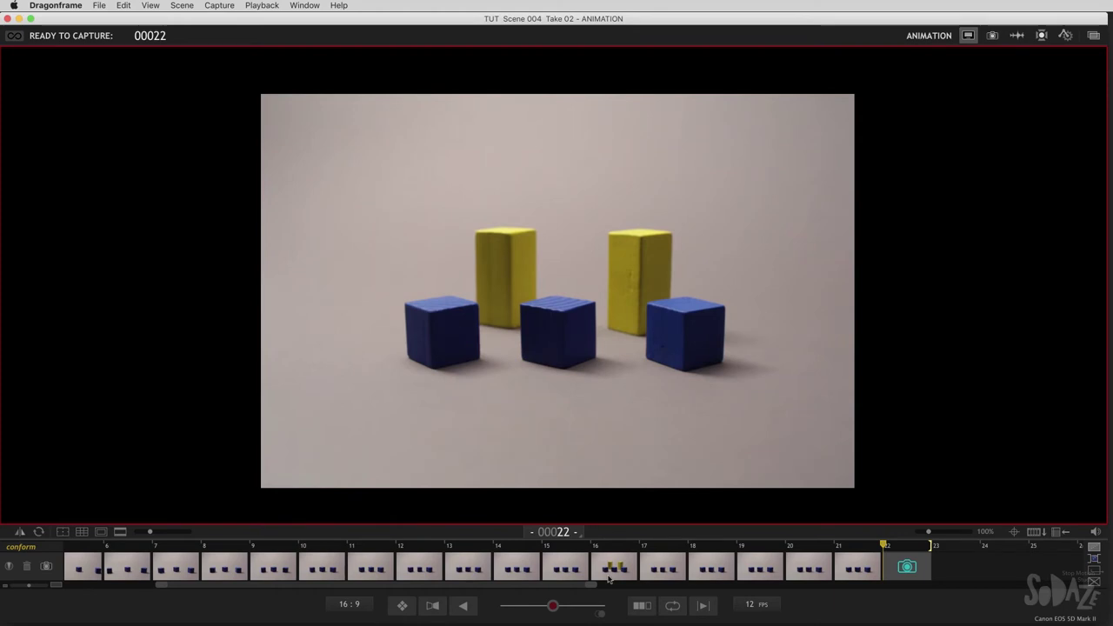
click(609, 579)
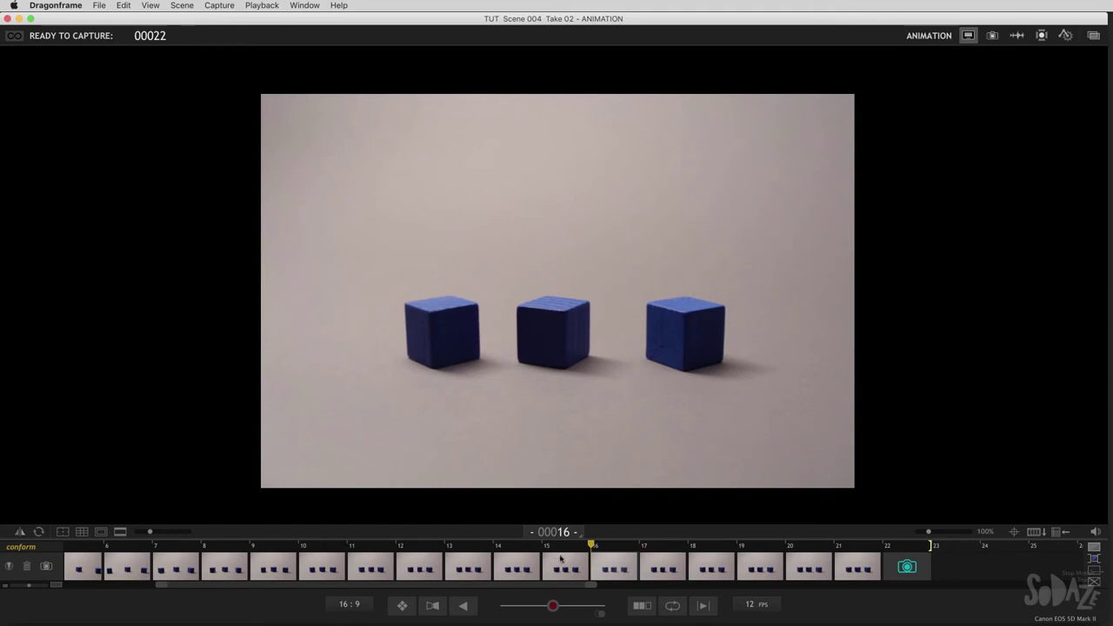
- Cut frames 12 to 15 from the timeline
click(423, 569)
shift+click(565, 570)
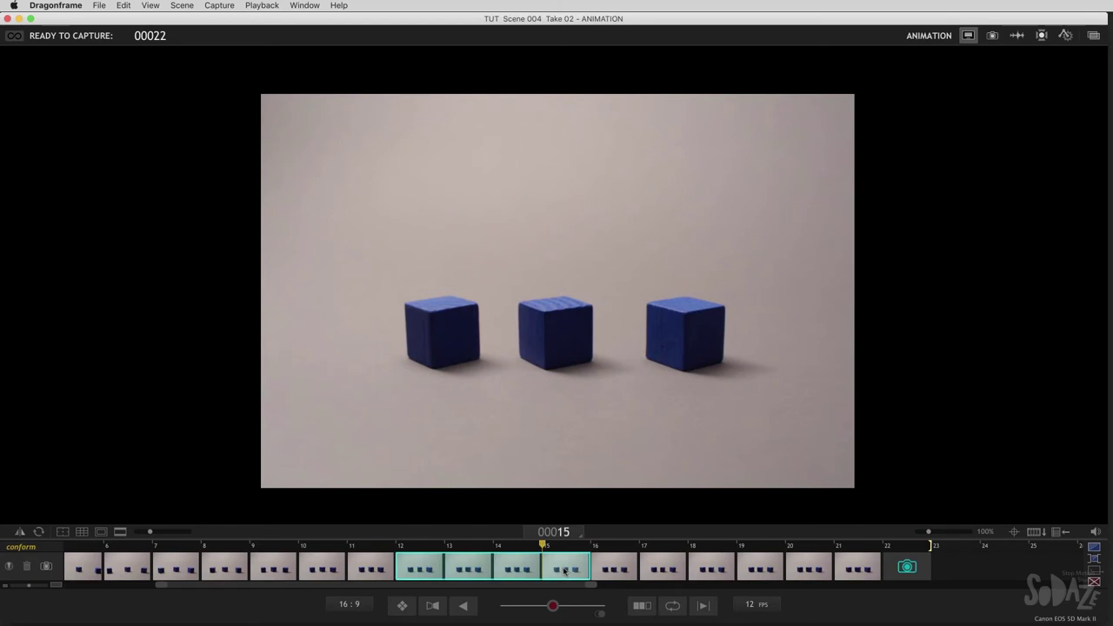
right_click(565, 570)
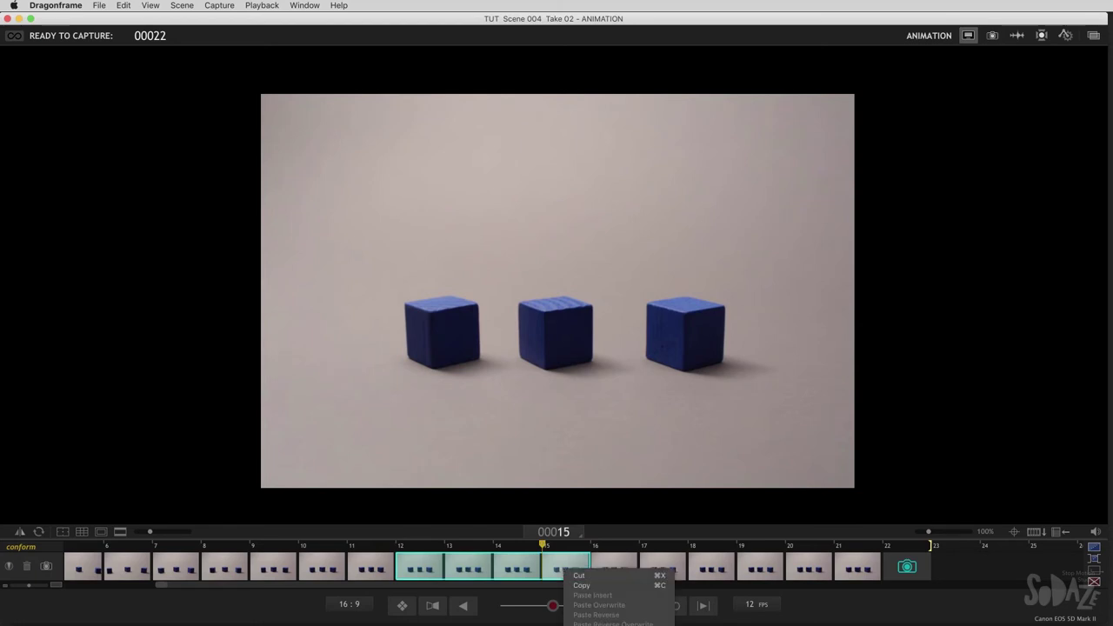
click(579, 576)
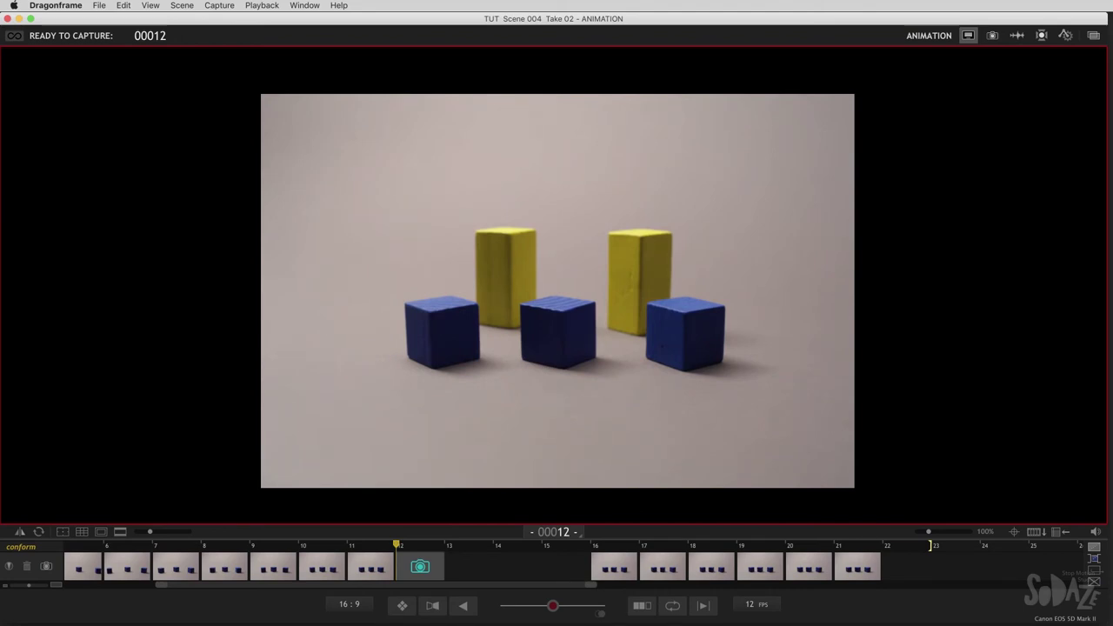
- Capture four new frames with the yellow blocks in the gap, starting at frame 12
key(Return)
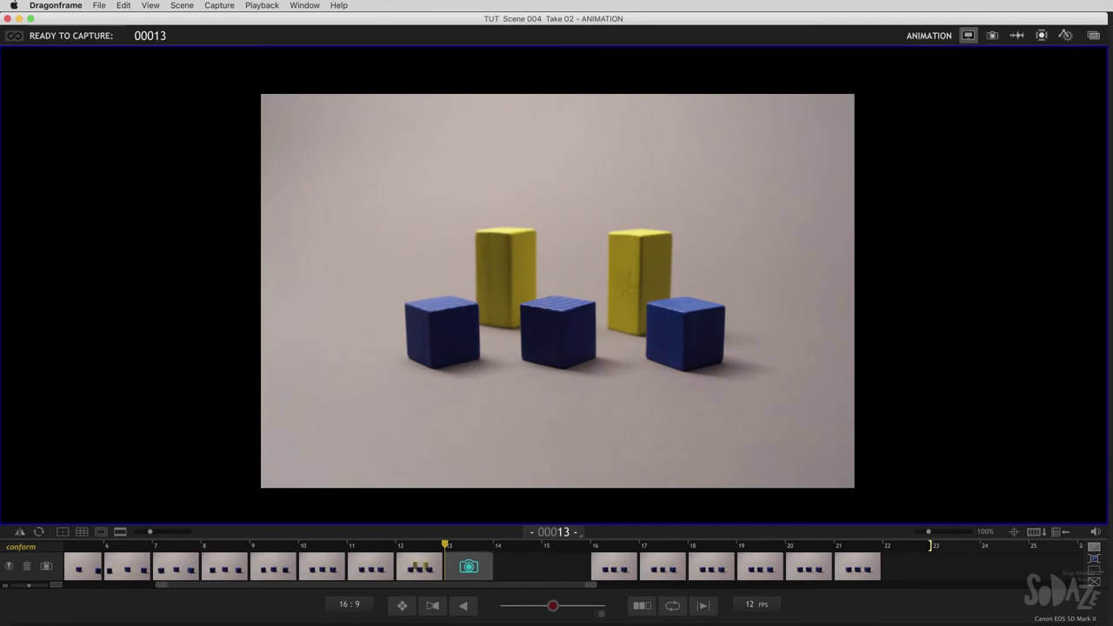
key(Return)
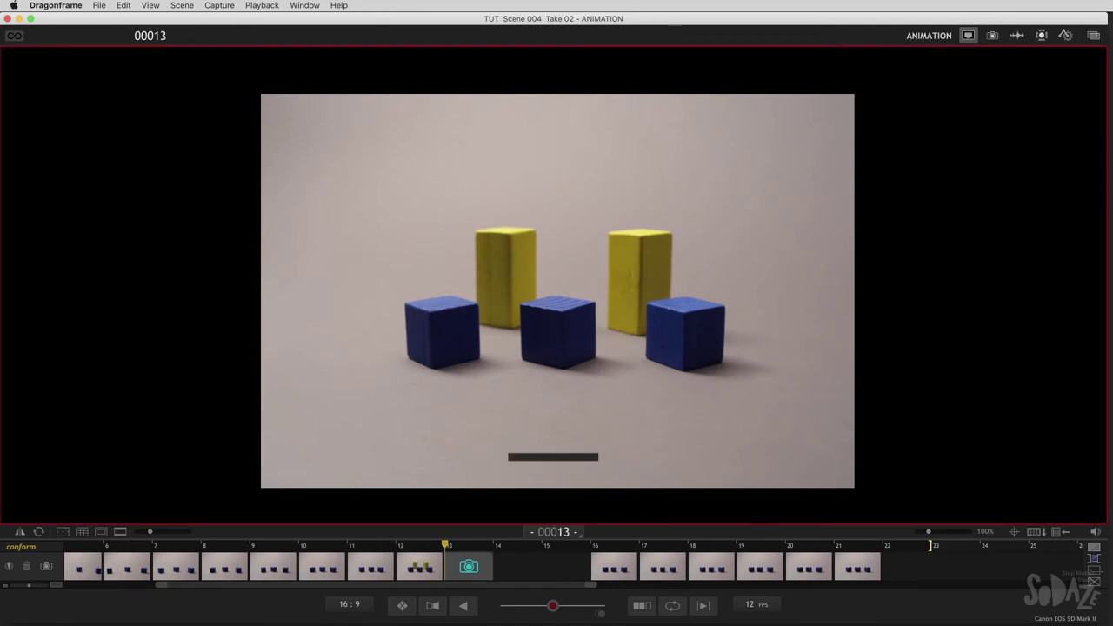
key(Return)
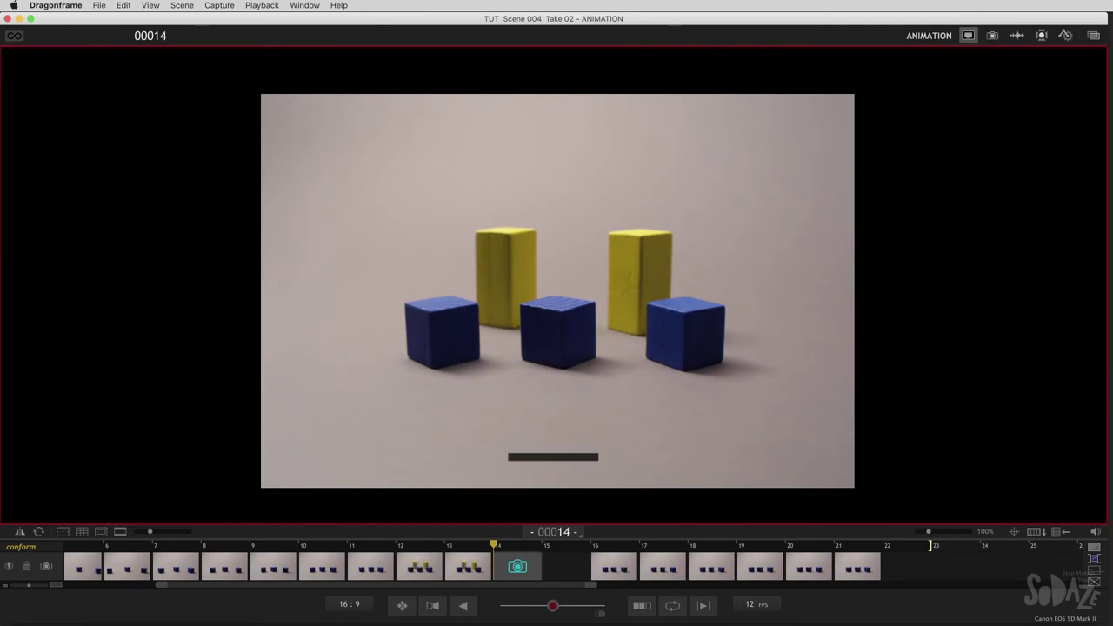
key(Return)
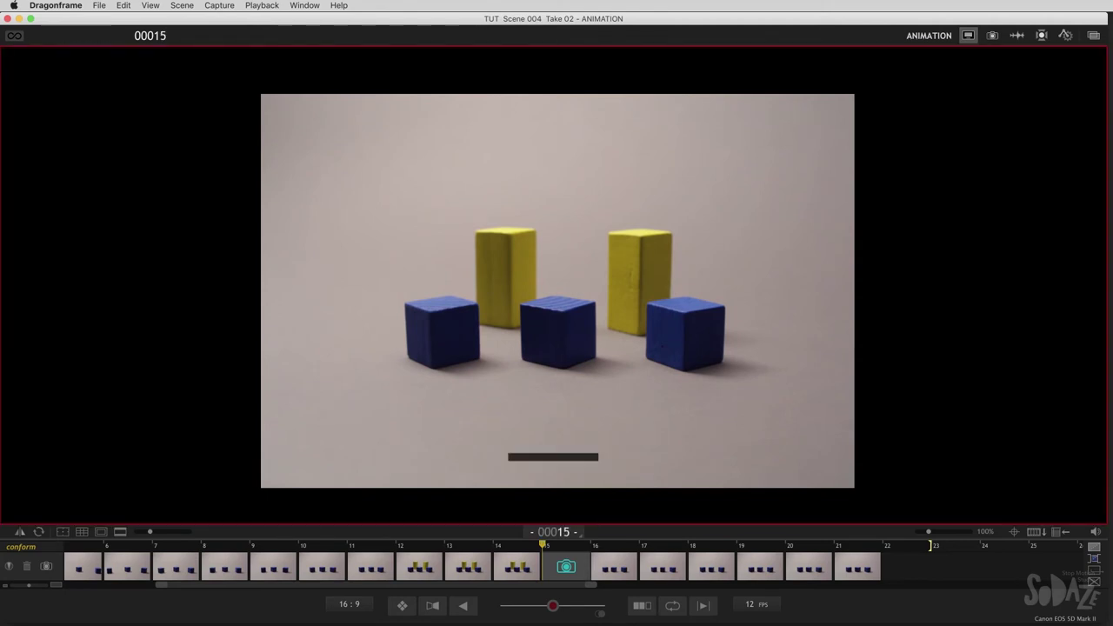
- Capture the yellow-block frame at position 15 and extend frame 16 into a six-frame hold
key(Return)
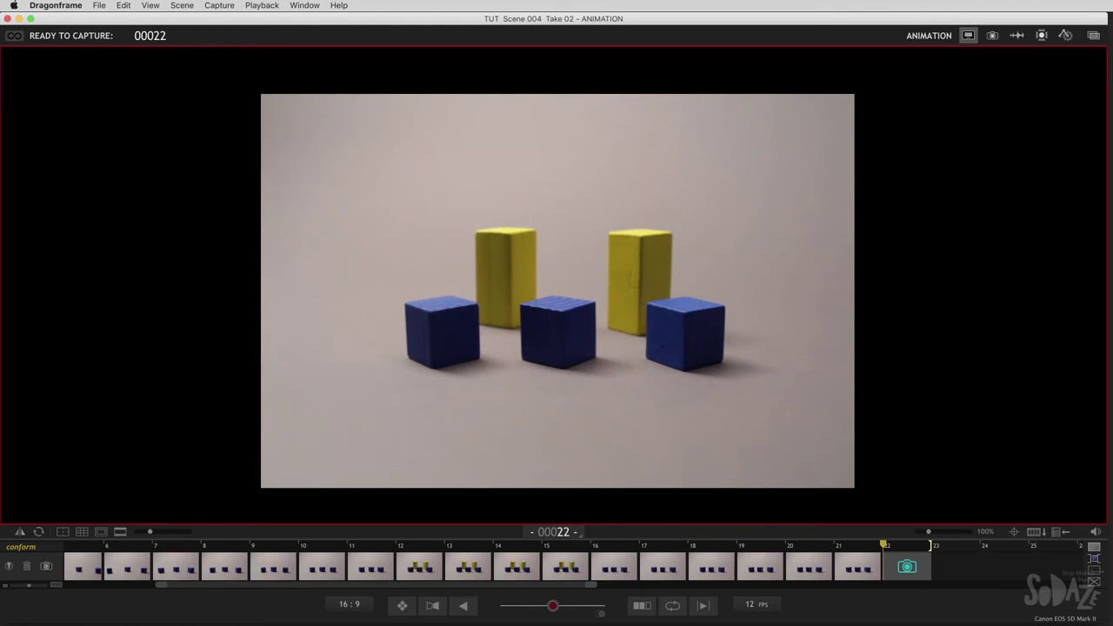
click(634, 574)
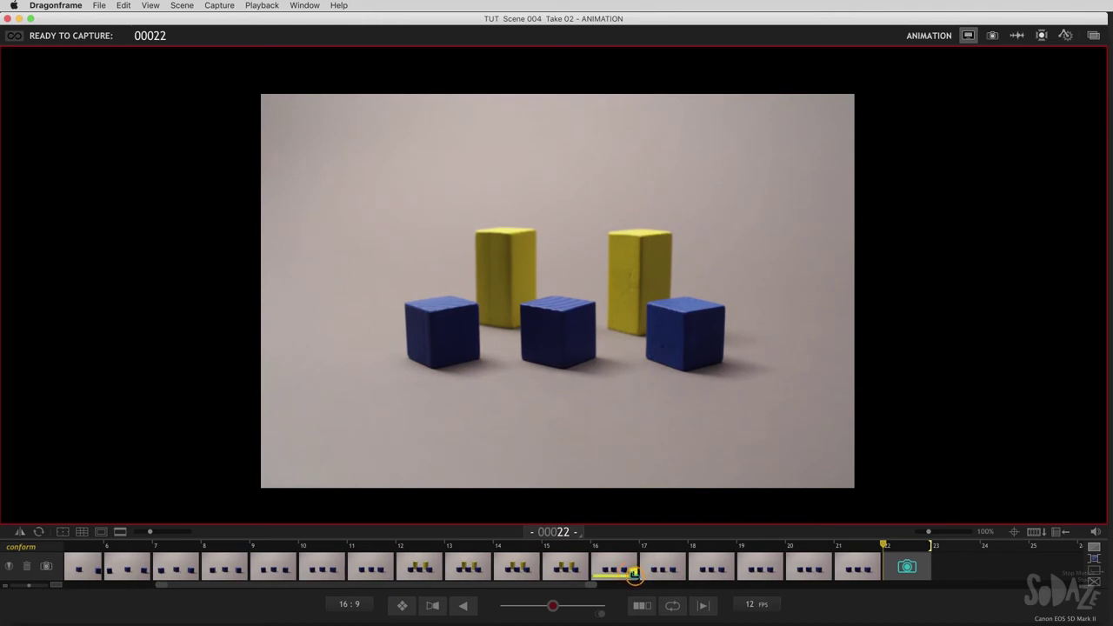
drag(634, 574, 852, 552)
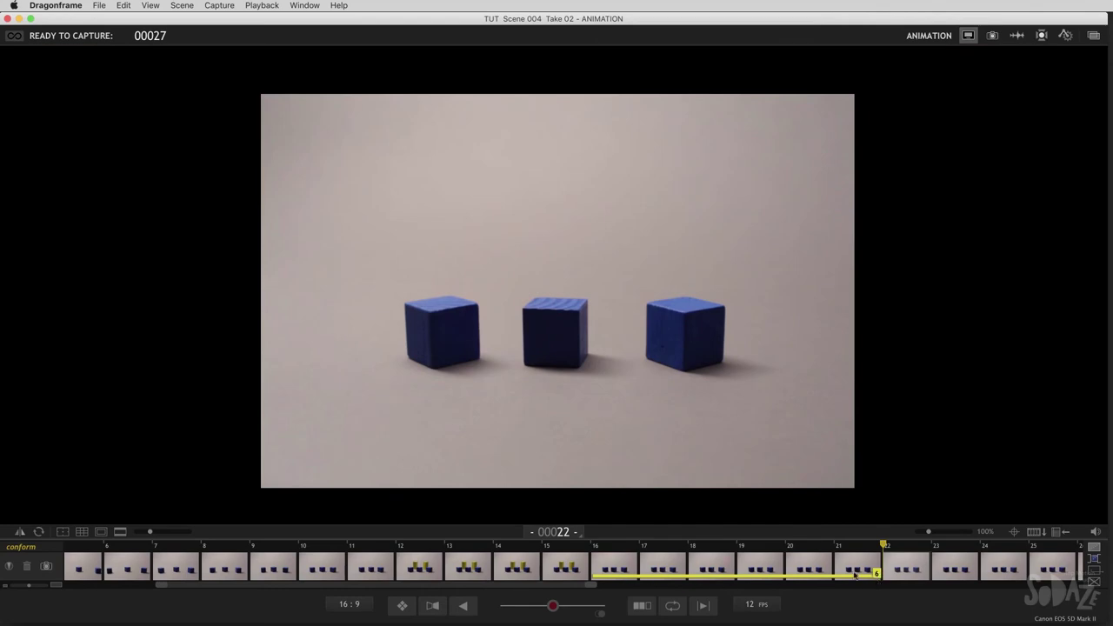
key(3)
key(8)
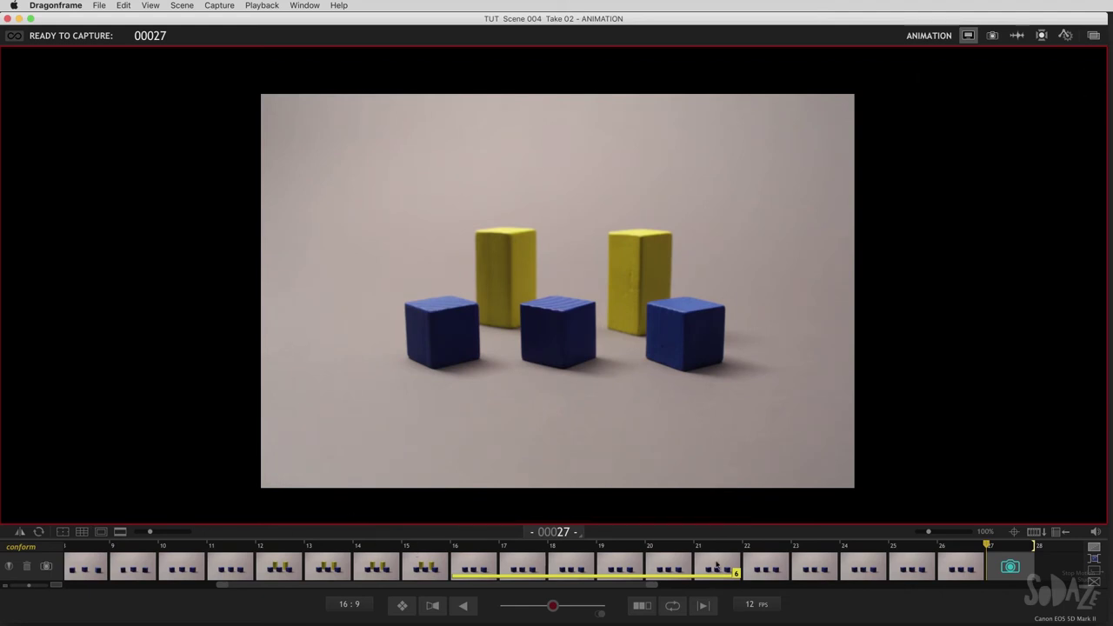
- Conform the take's timeline edits and play it back from frame 11
click(15, 549)
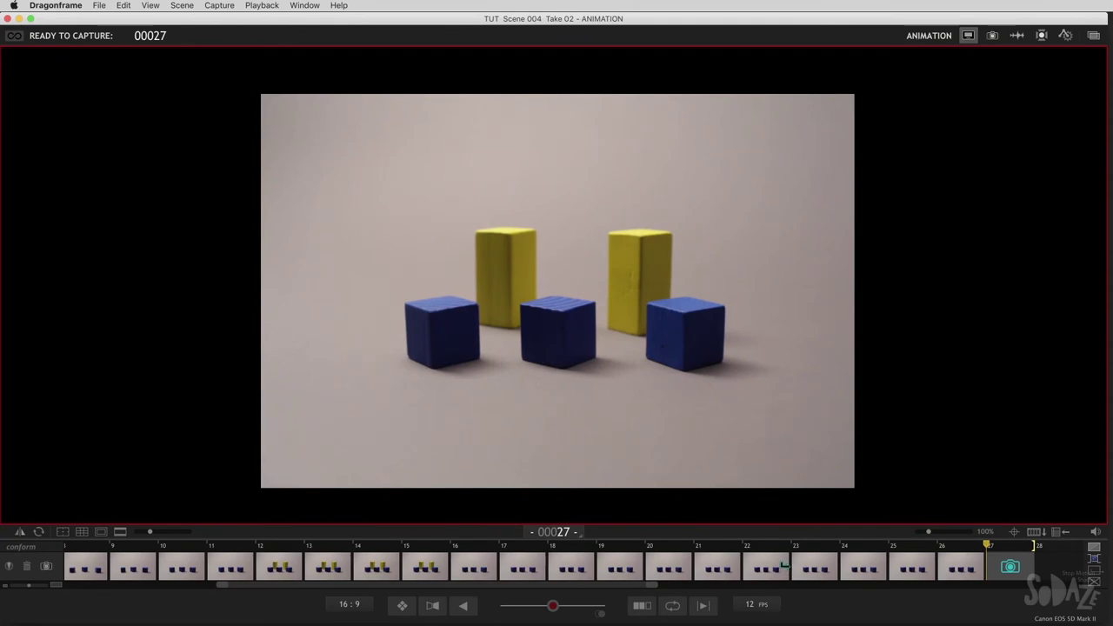
click(209, 546)
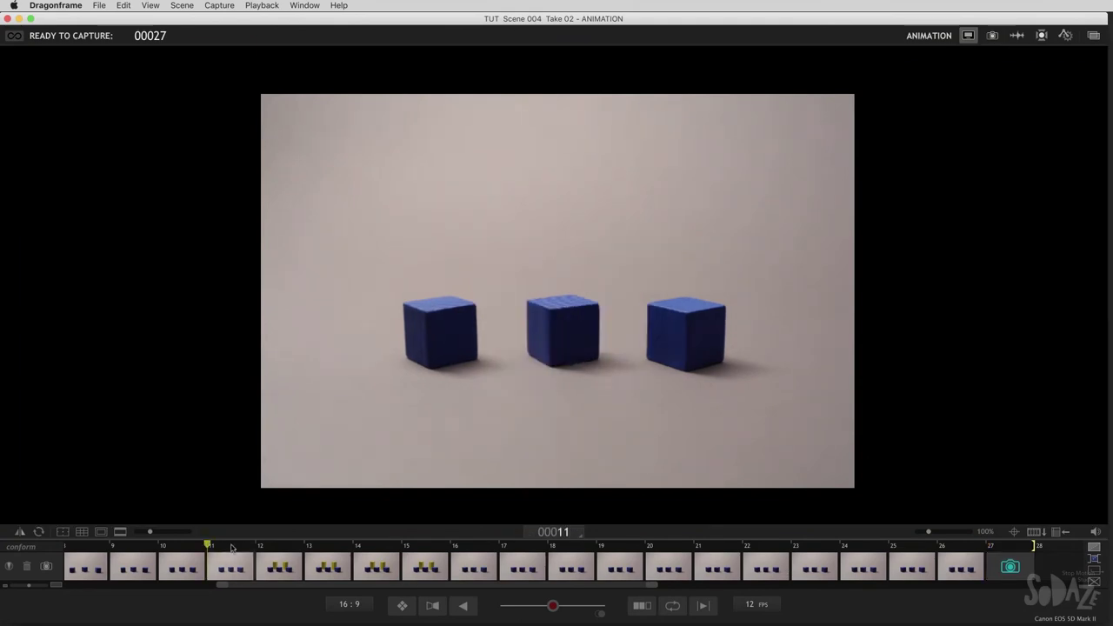
key(0)
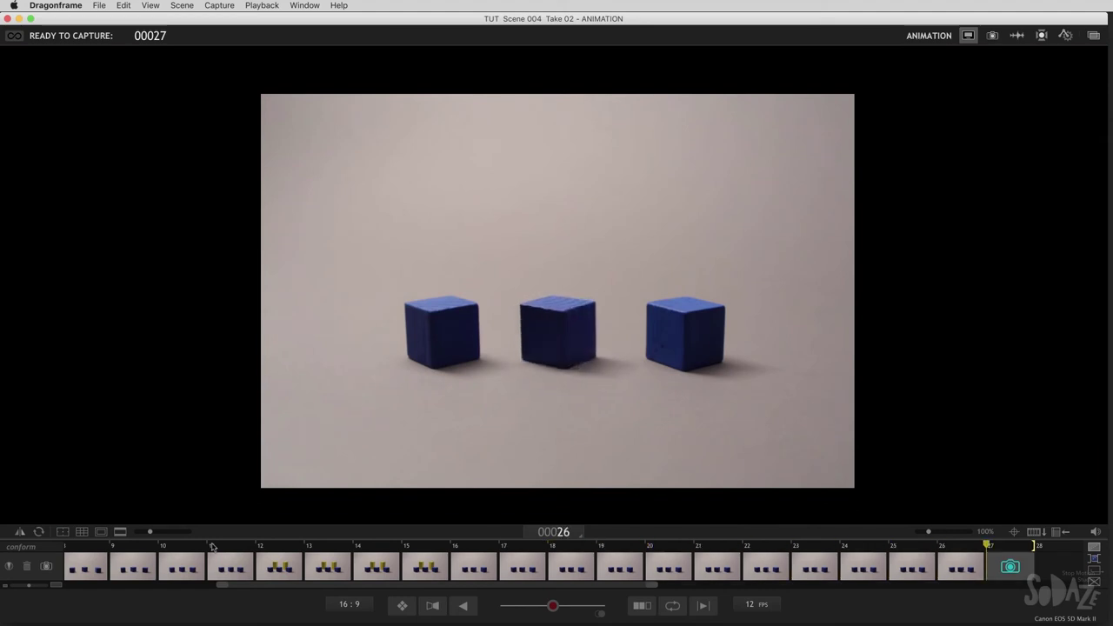
- Hide the yellow-block frames 12 to 15 and collapse the hidden frames in the timeline
drag(271, 565, 422, 571)
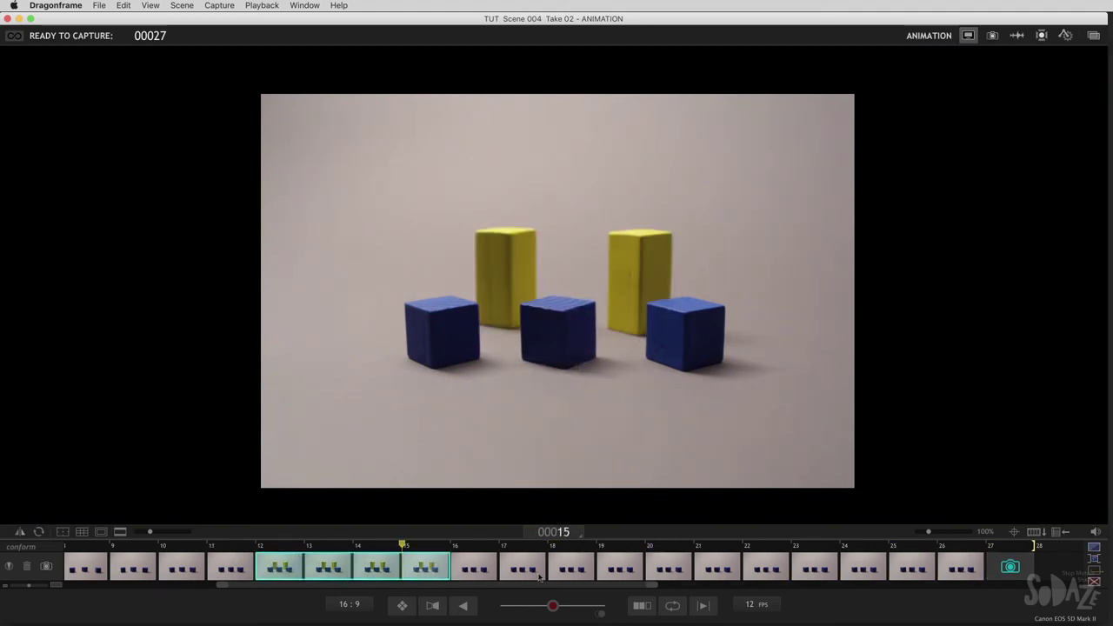
click(1094, 548)
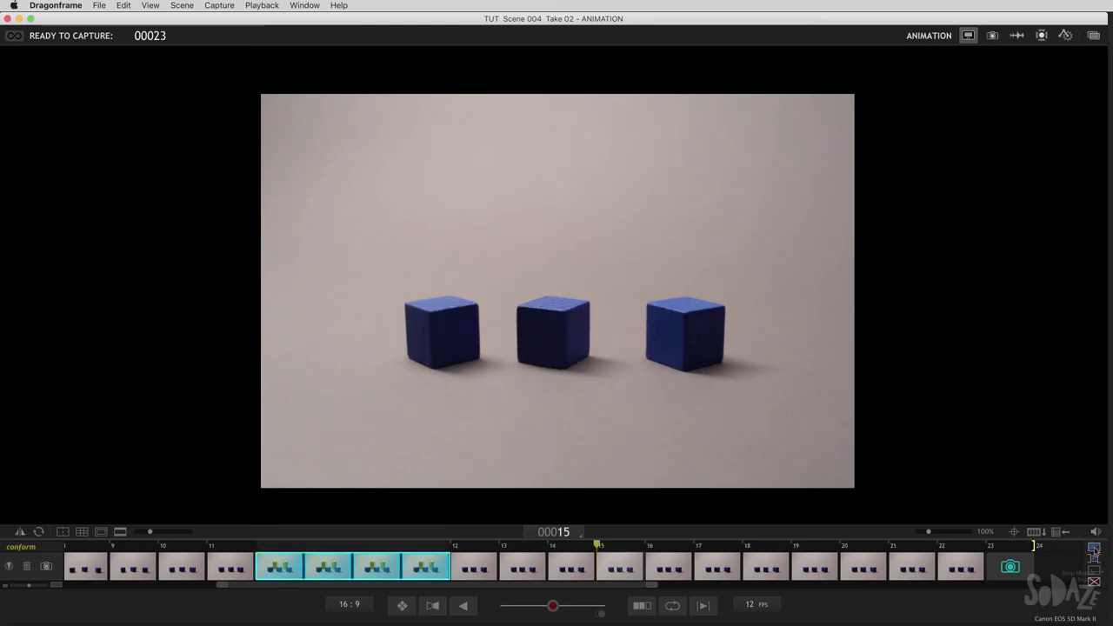
key(0)
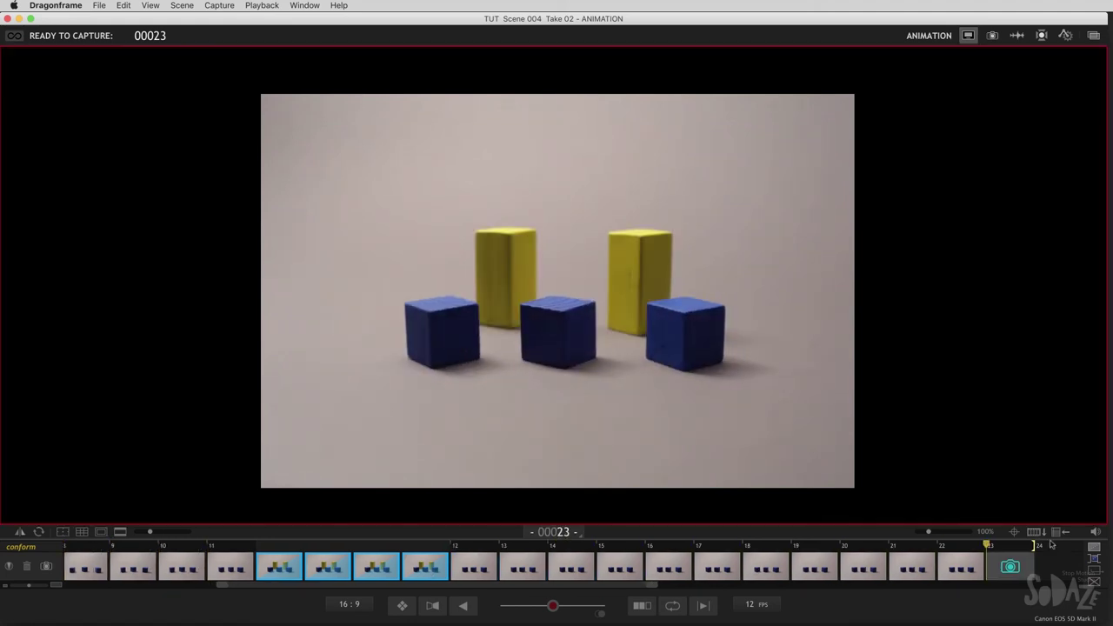
click(1095, 561)
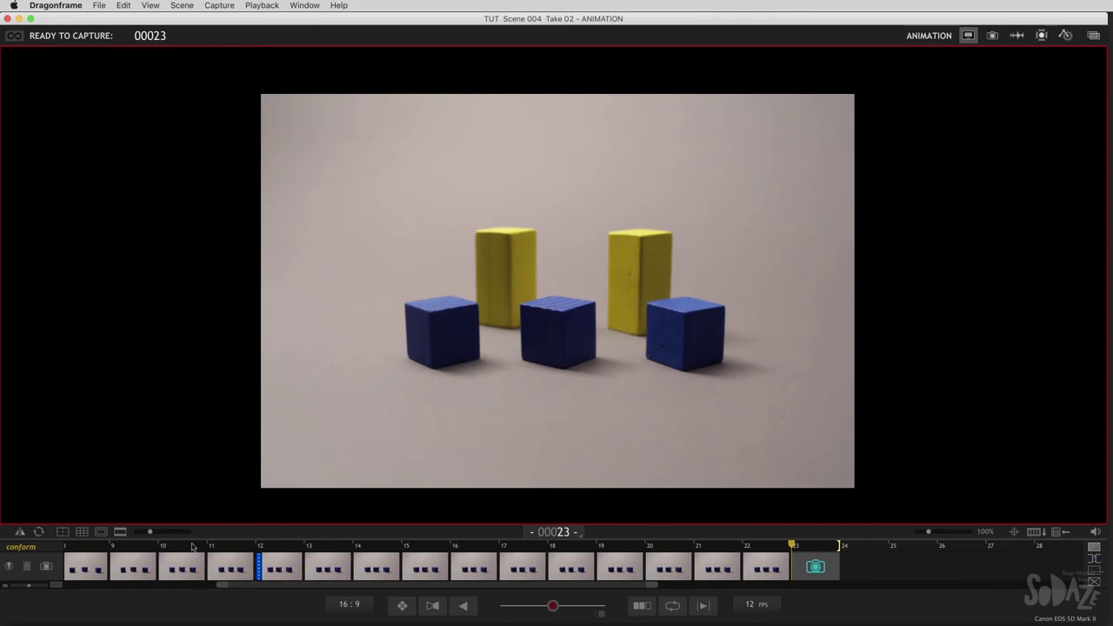
- Show the deleted frames, restore one without yellow blocks to the timeline as frame 13, and close the deleted frames row
click(29, 567)
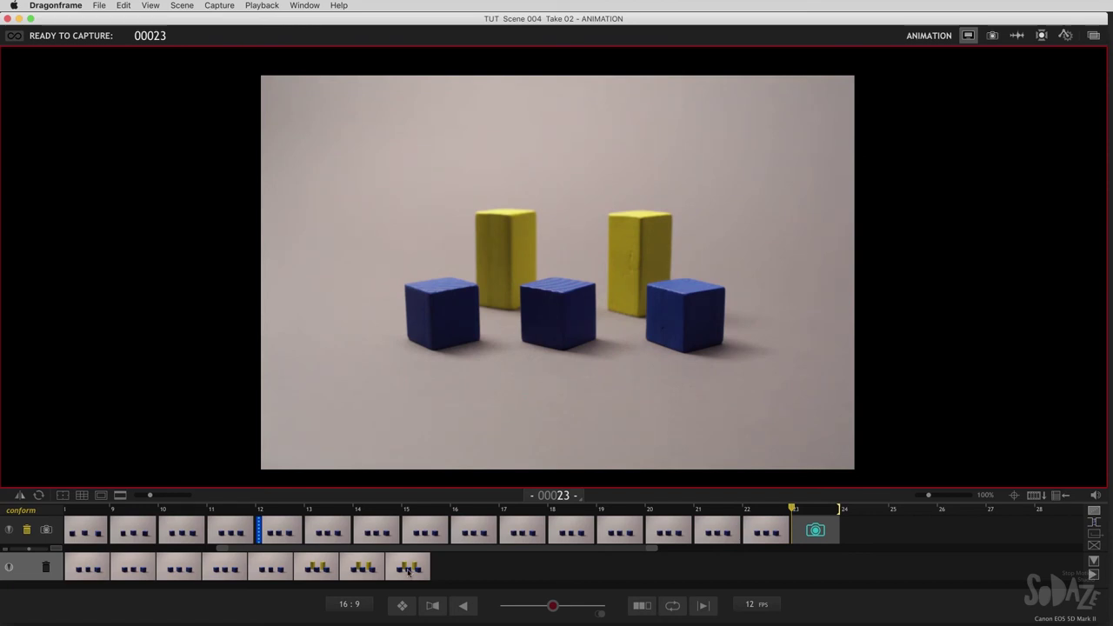
click(412, 569)
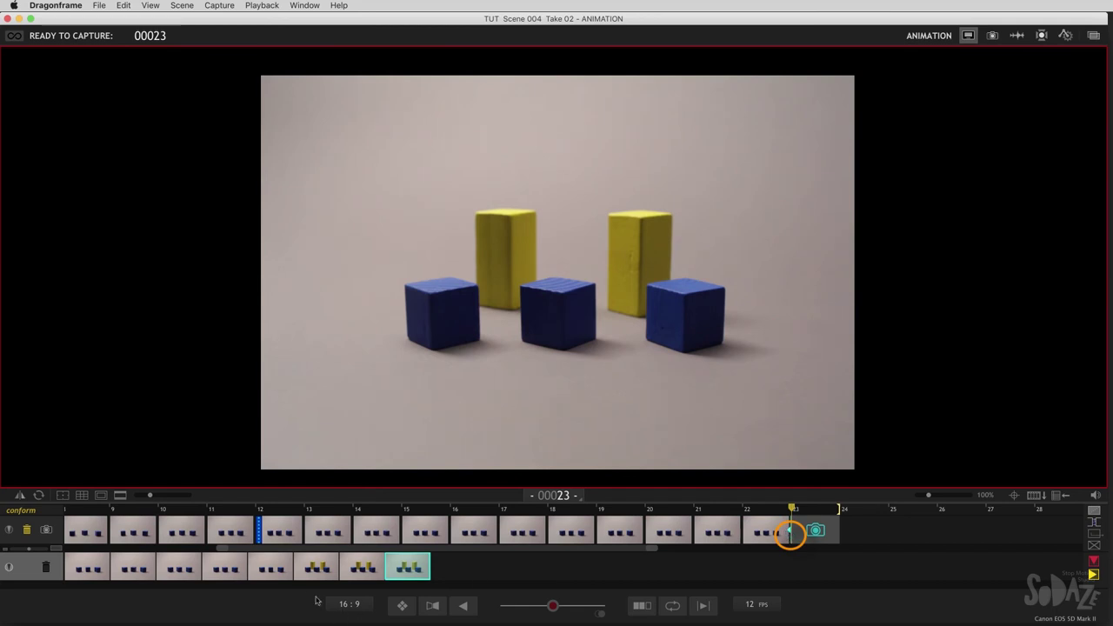
click(227, 572)
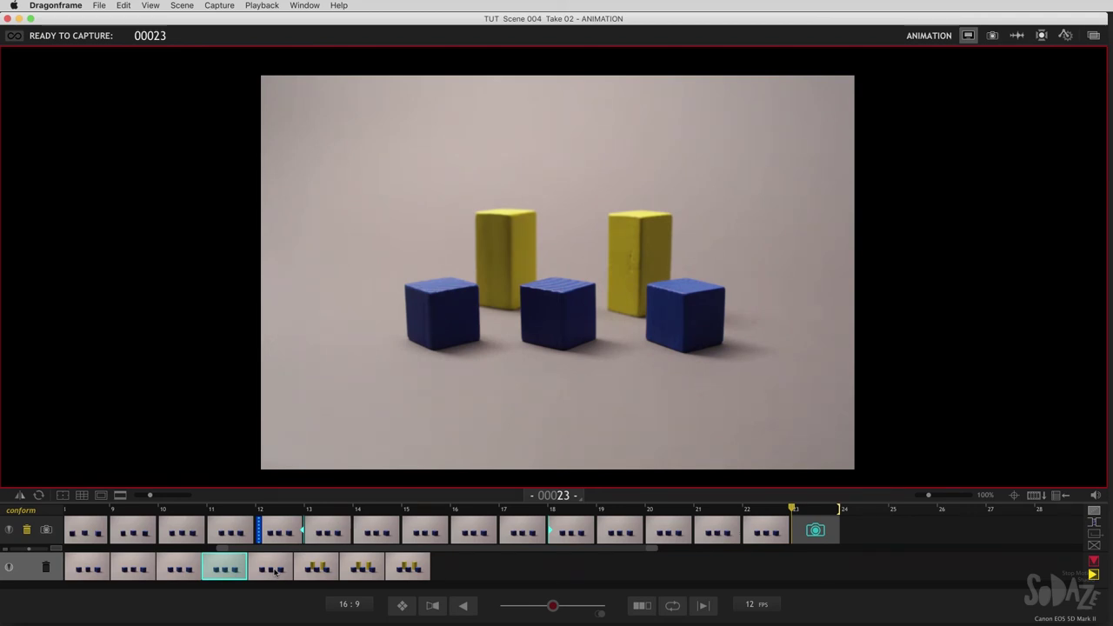
drag(231, 531, 305, 536)
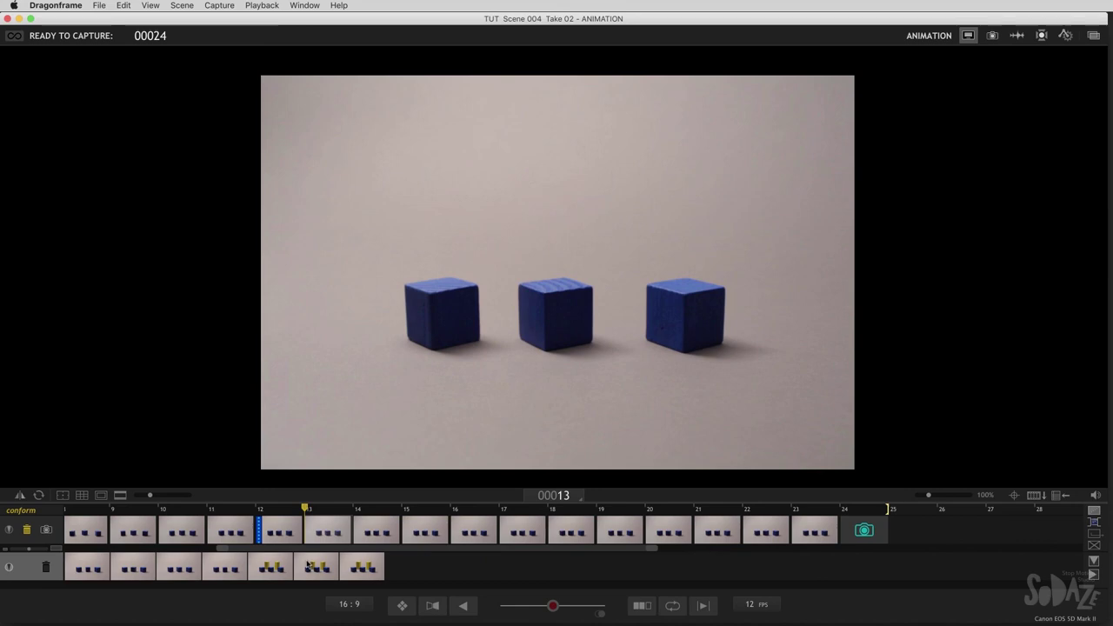
click(46, 566)
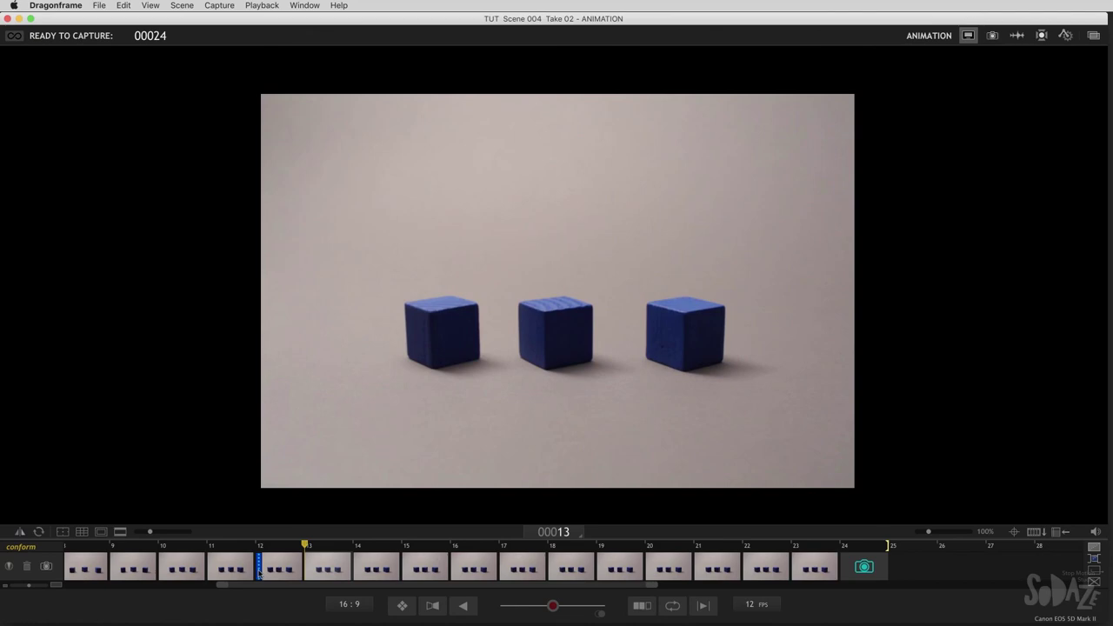
- Expand the collapsed hidden frames after frame 11 and unhide the first two yellow-block frames
key(super+v)
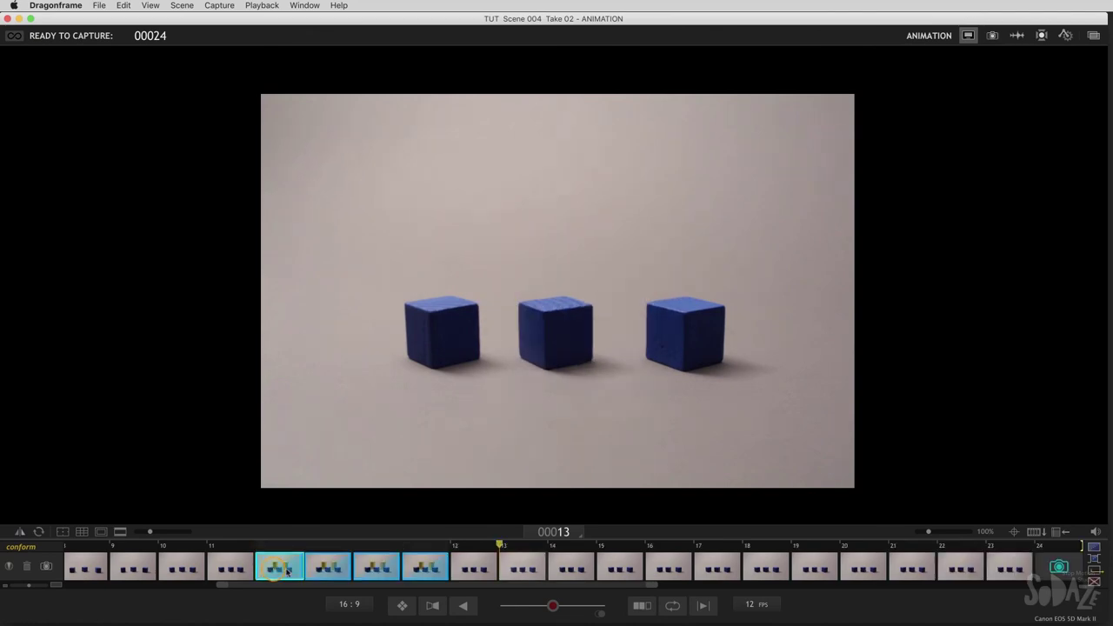
shift+click(338, 569)
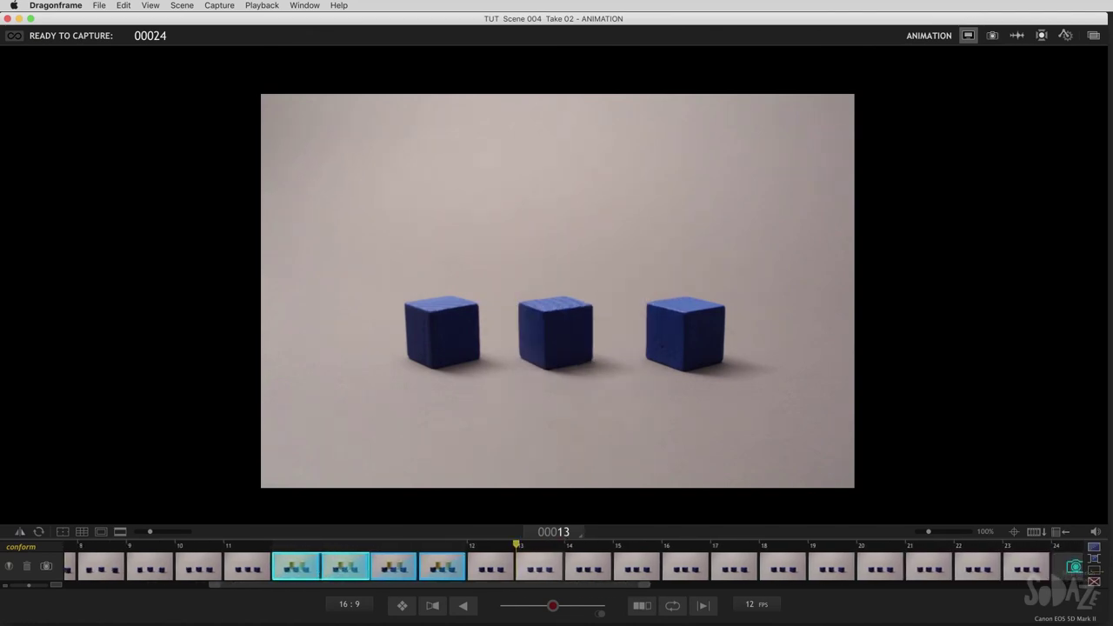
click(1094, 548)
drag(235, 546, 316, 547)
click(251, 565)
click(287, 545)
- Unhide the two remaining hidden yellow-block frames after frame 13
click(411, 563)
click(393, 569)
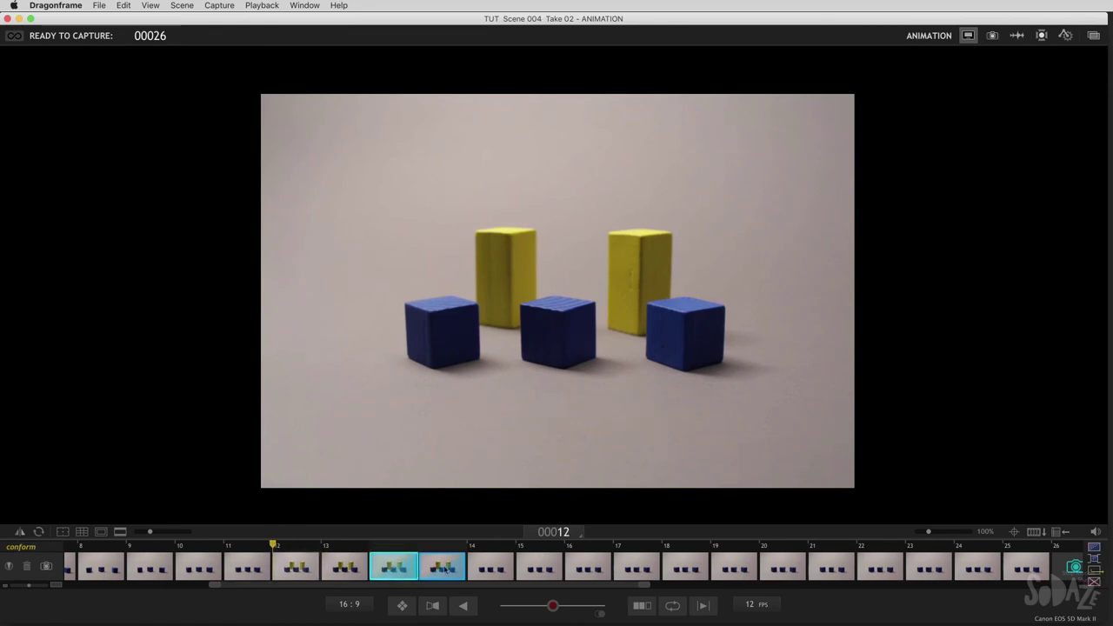
shift+click(444, 568)
scroll(444, 569, right, 1)
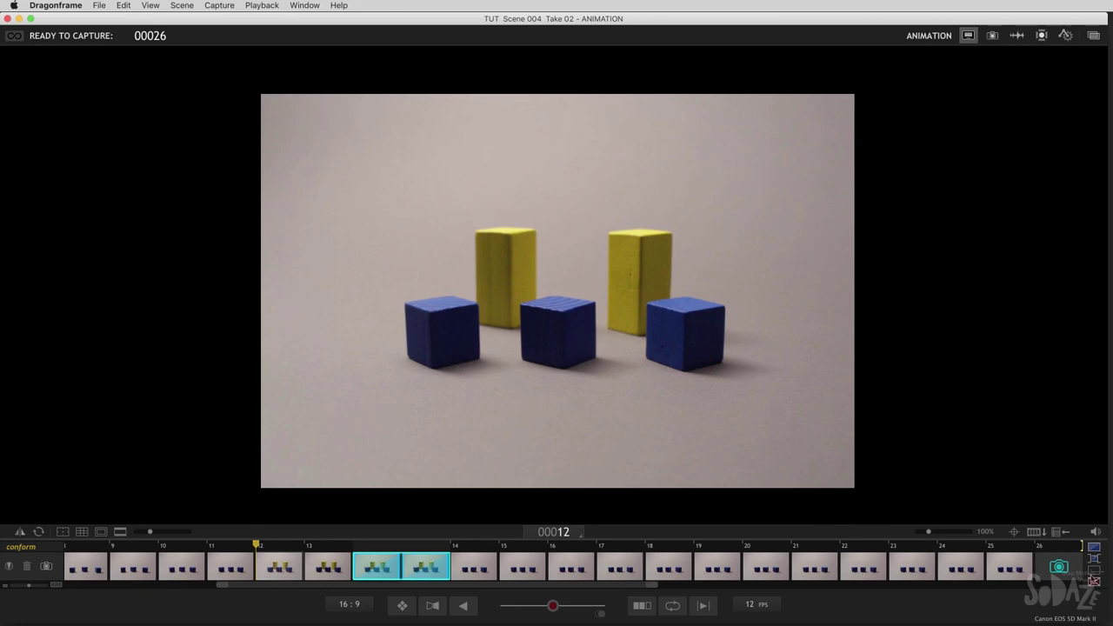
click(1095, 549)
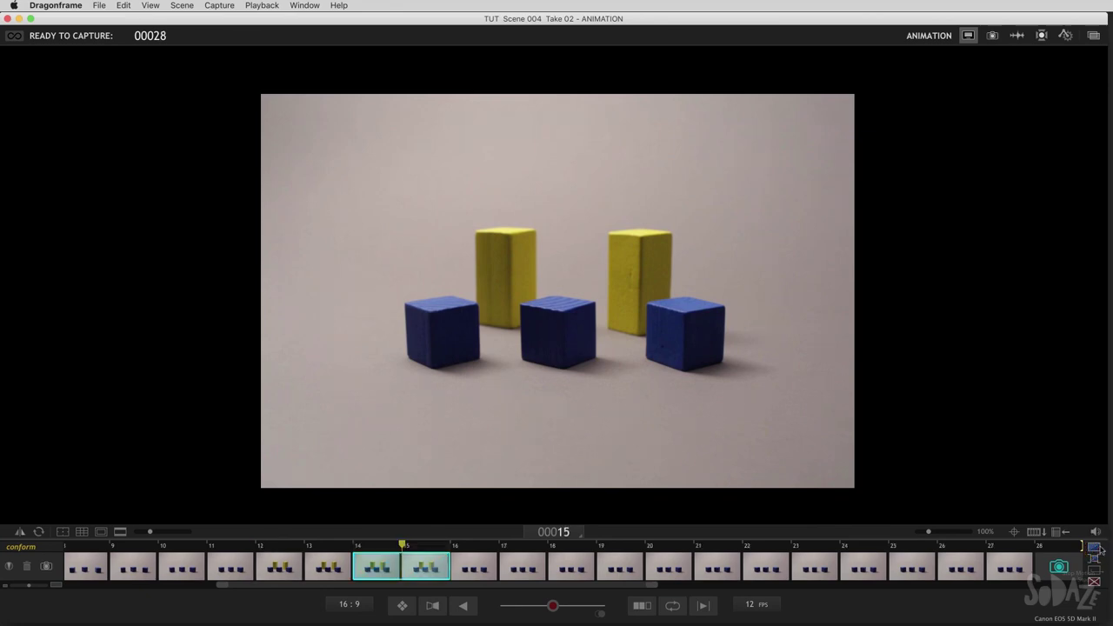